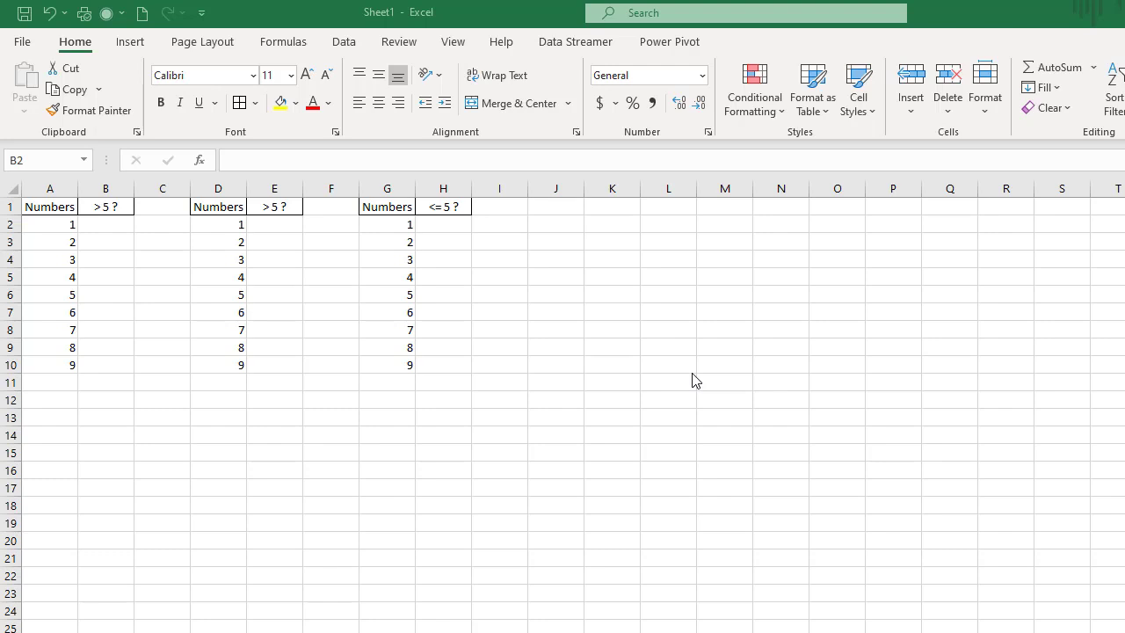
Start inserting a function in cell B2 and find IF in the list of all functions
click(108, 226)
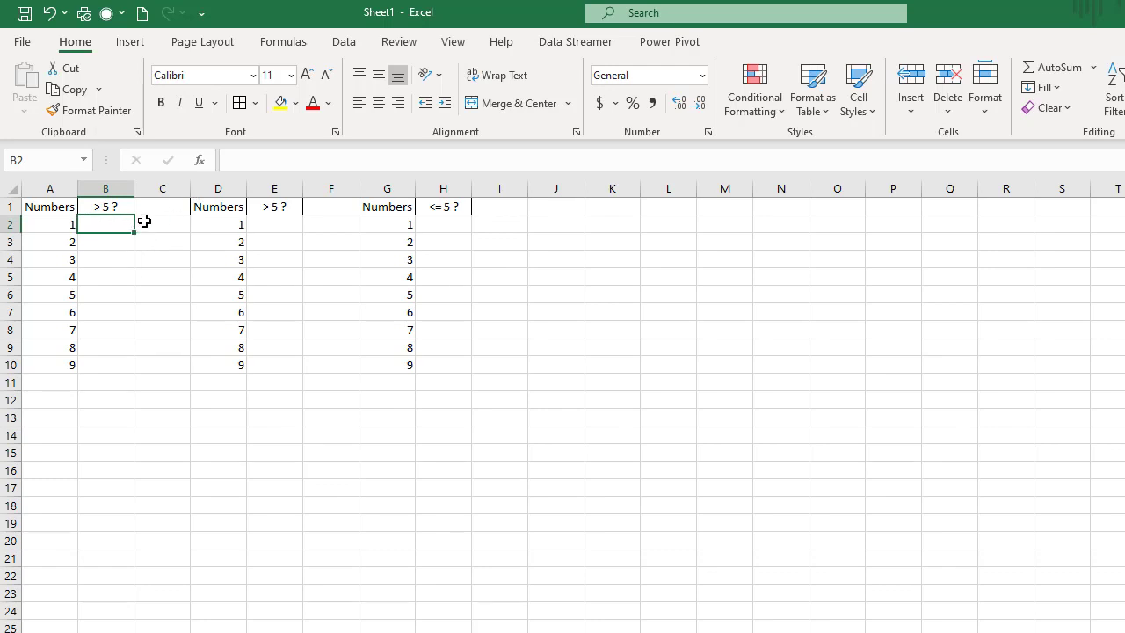
click(200, 167)
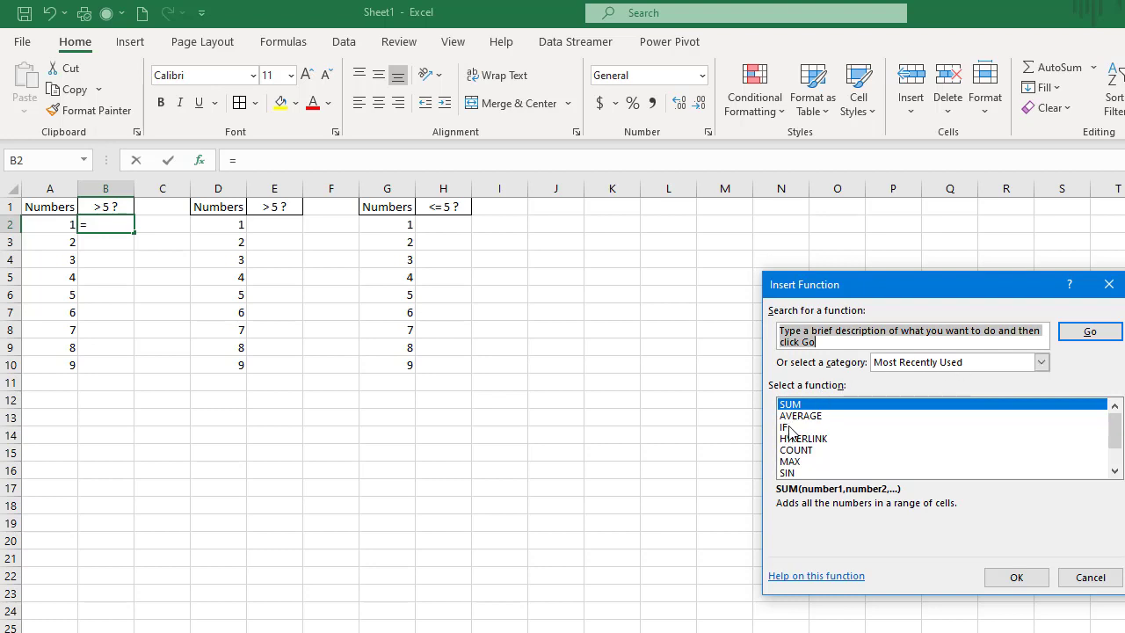
click(1039, 364)
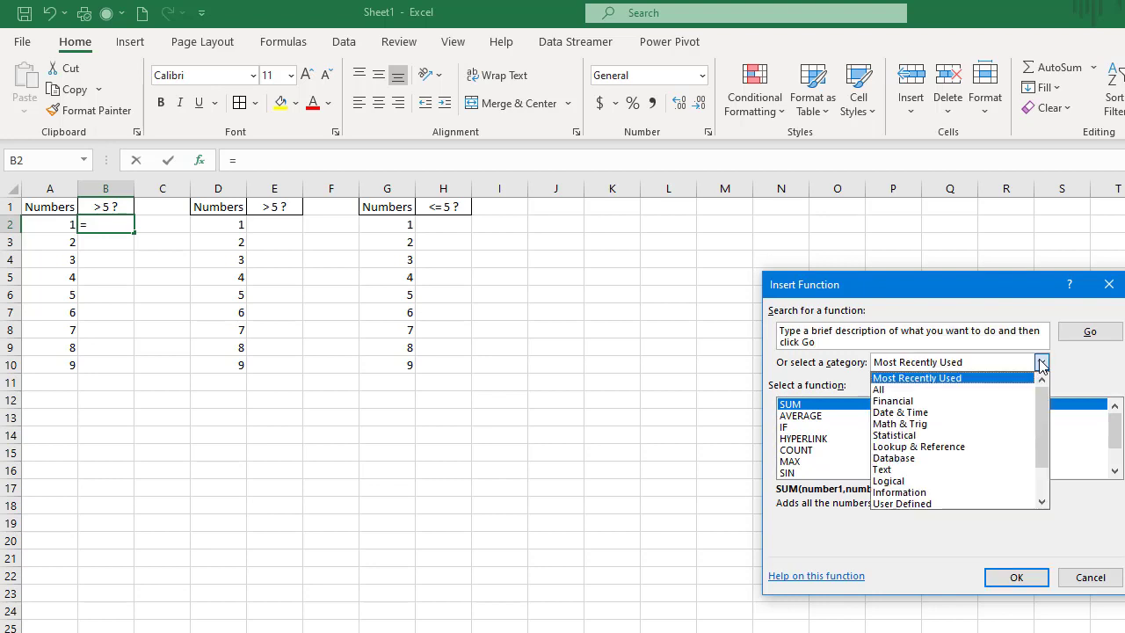
click(911, 390)
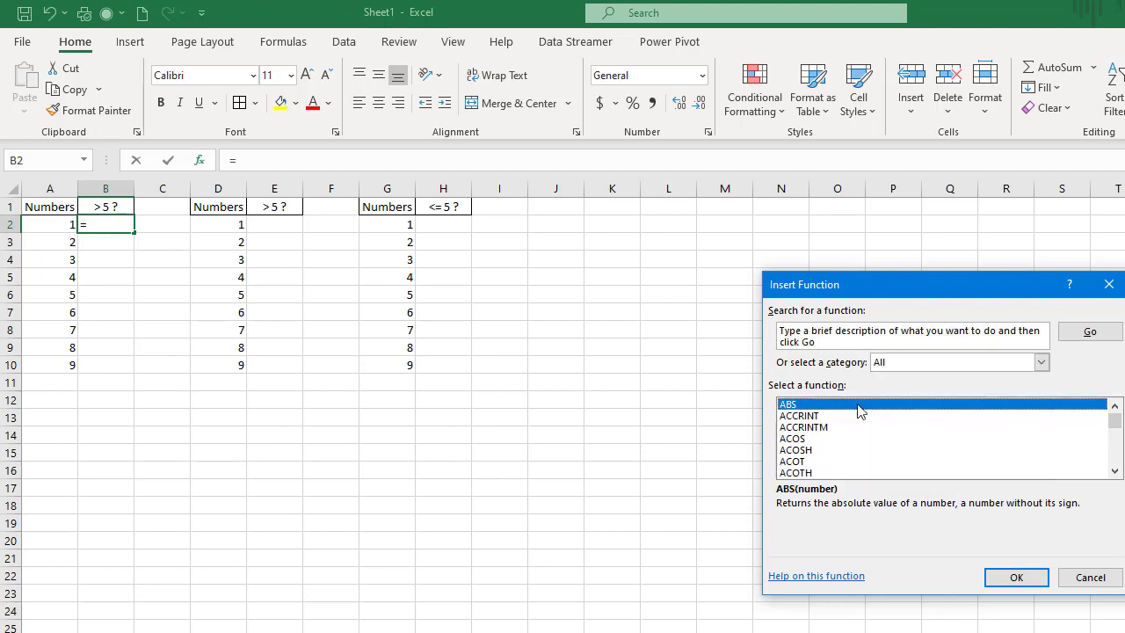
scroll(864, 423, down, 14)
scroll(864, 424, down, 20)
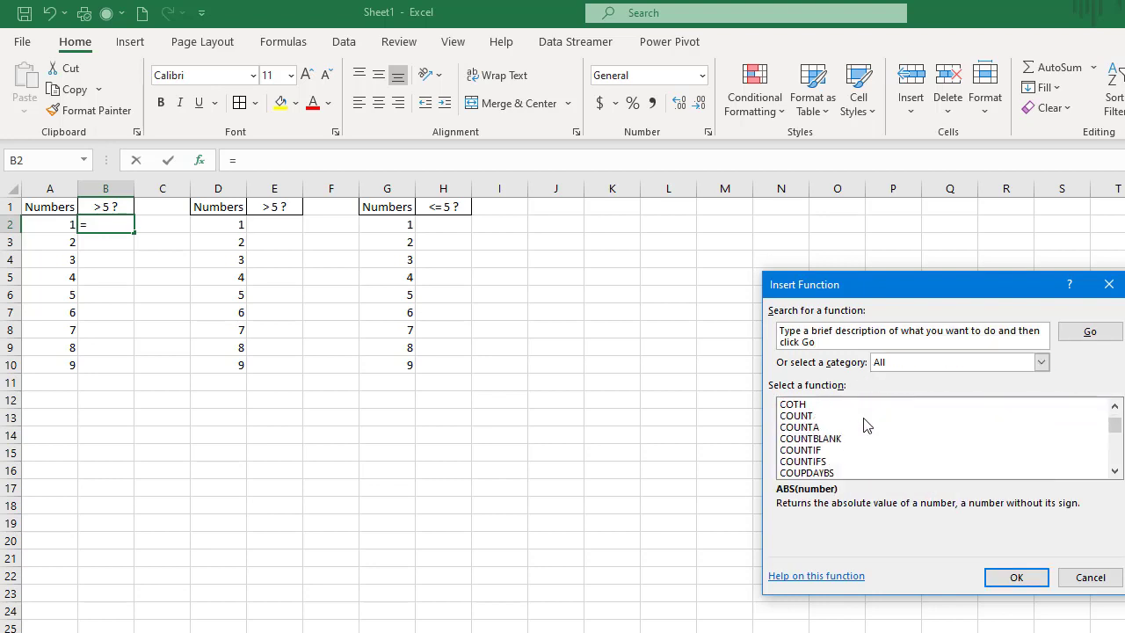
scroll(864, 424, down, 20)
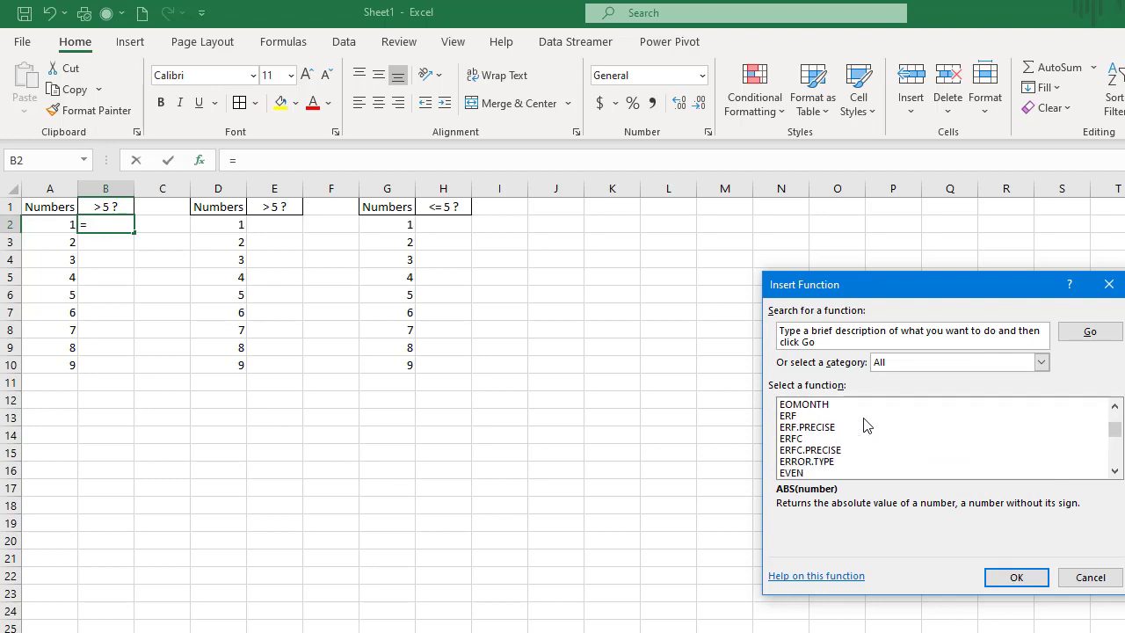
scroll(864, 425, down, 8)
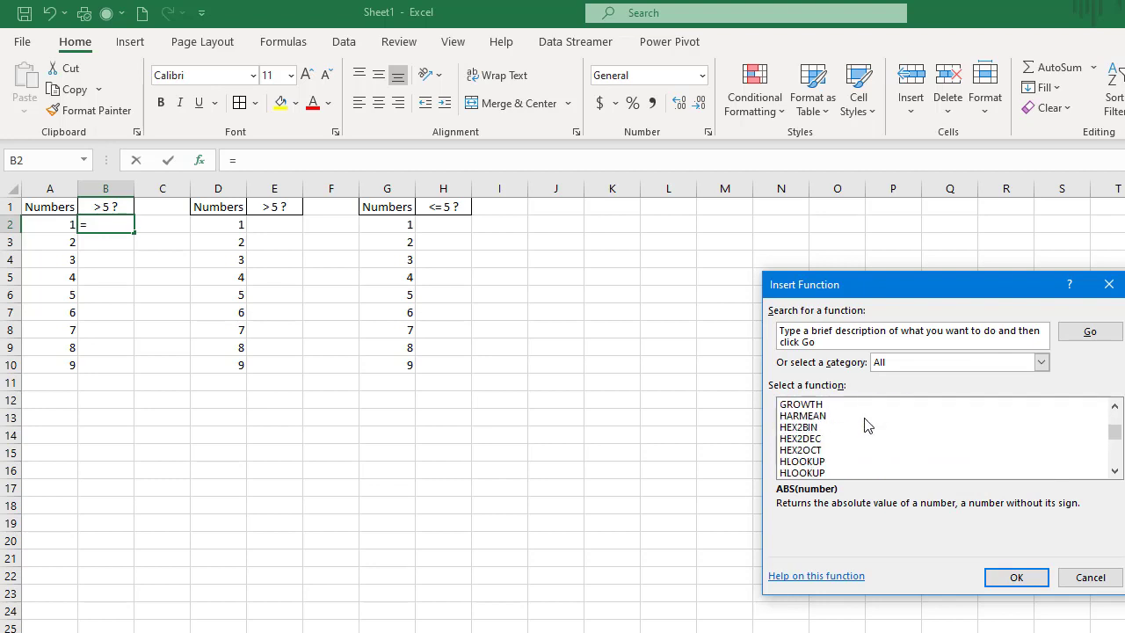
click(791, 438)
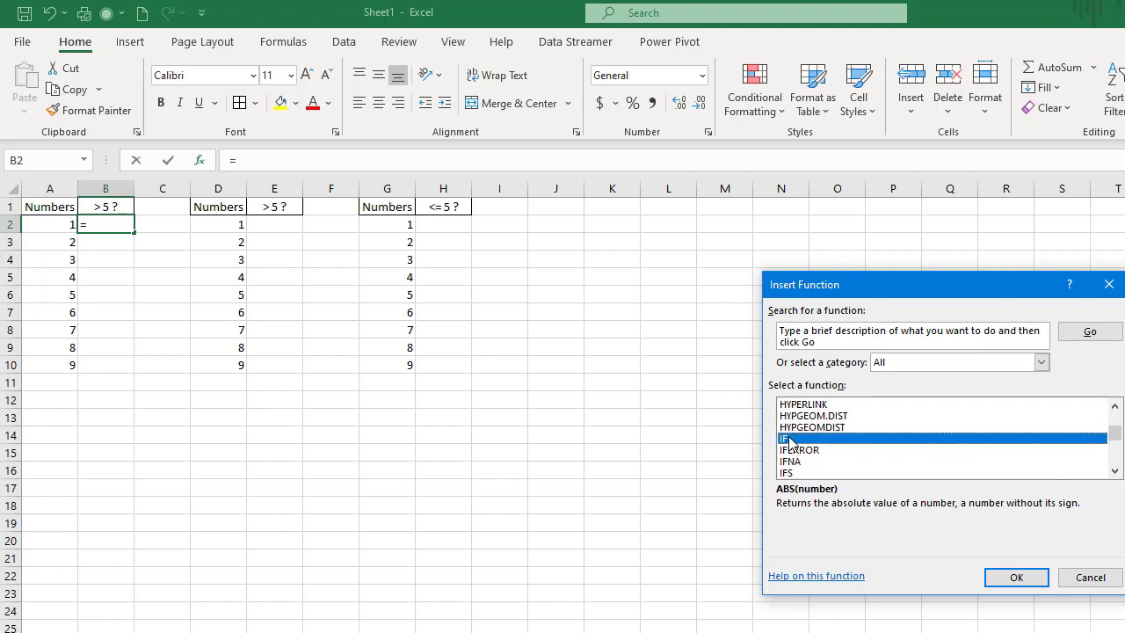
Insert the IF function from the Logical category and bring up its arguments
click(1041, 362)
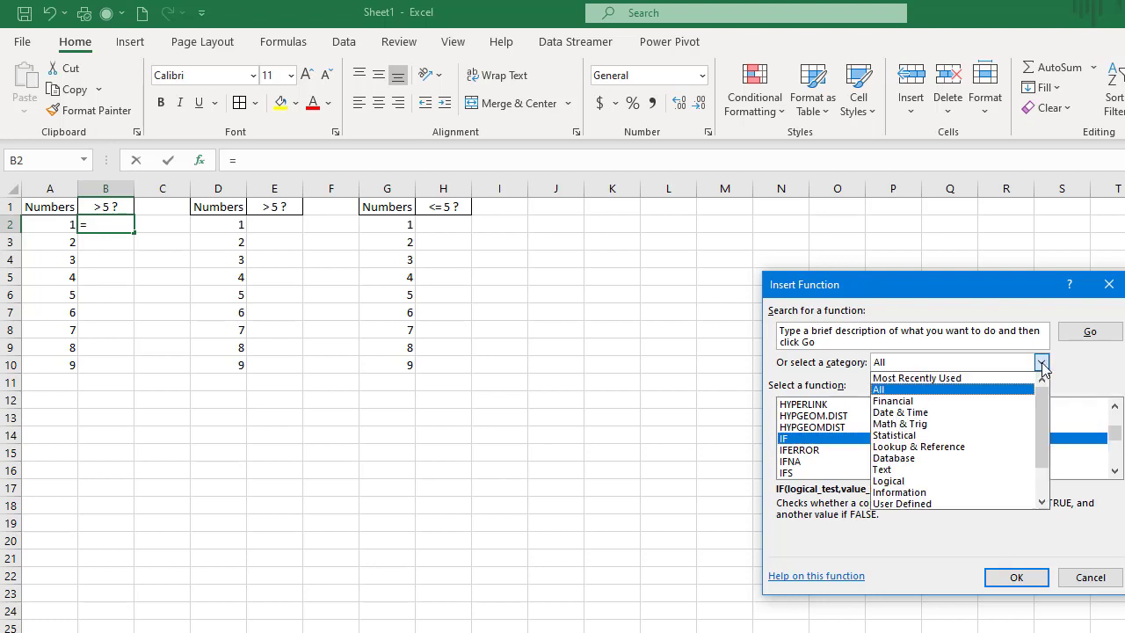
click(907, 481)
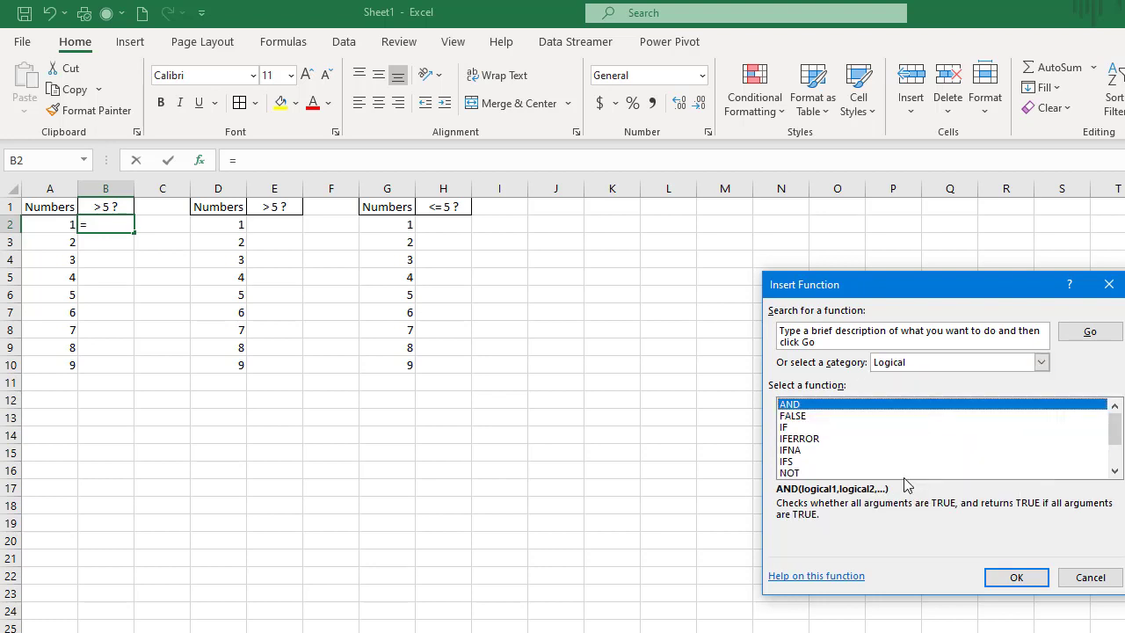
click(789, 428)
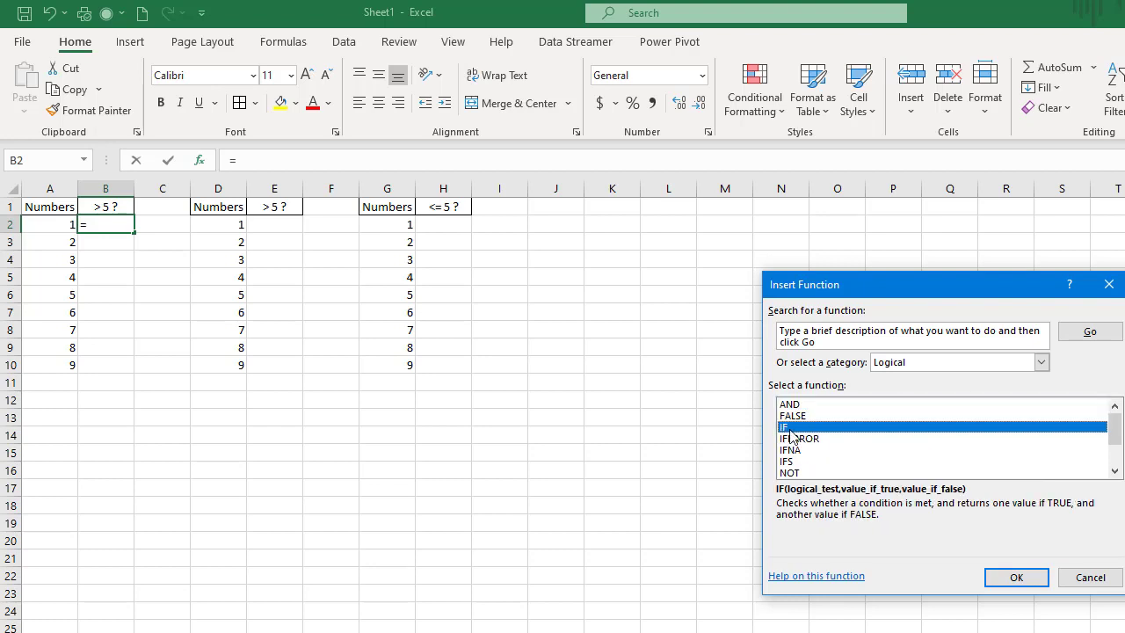
click(1009, 578)
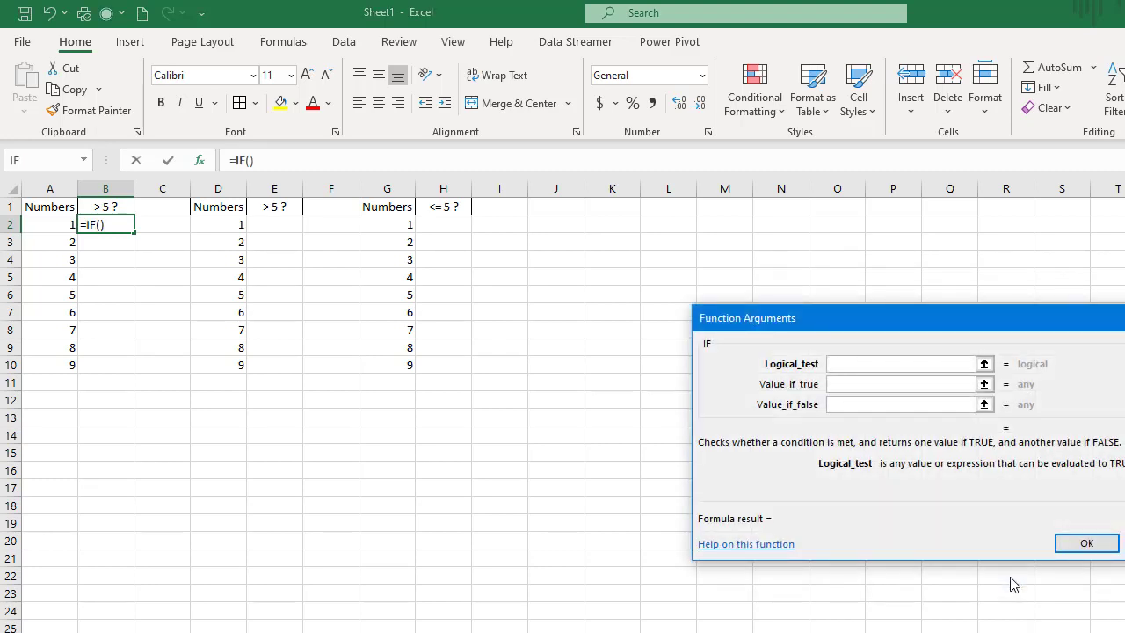
Set the IF function's logical test to A2>5, keeping the number tables uncovered by the dialog
drag(881, 318, 600, 400)
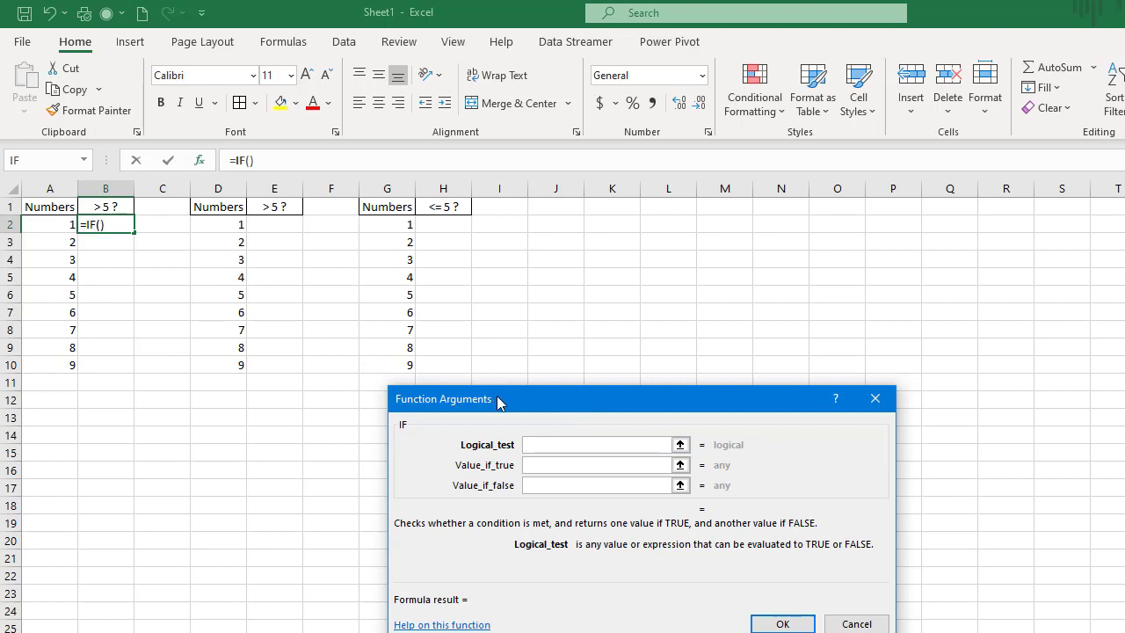
drag(496, 395, 162, 413)
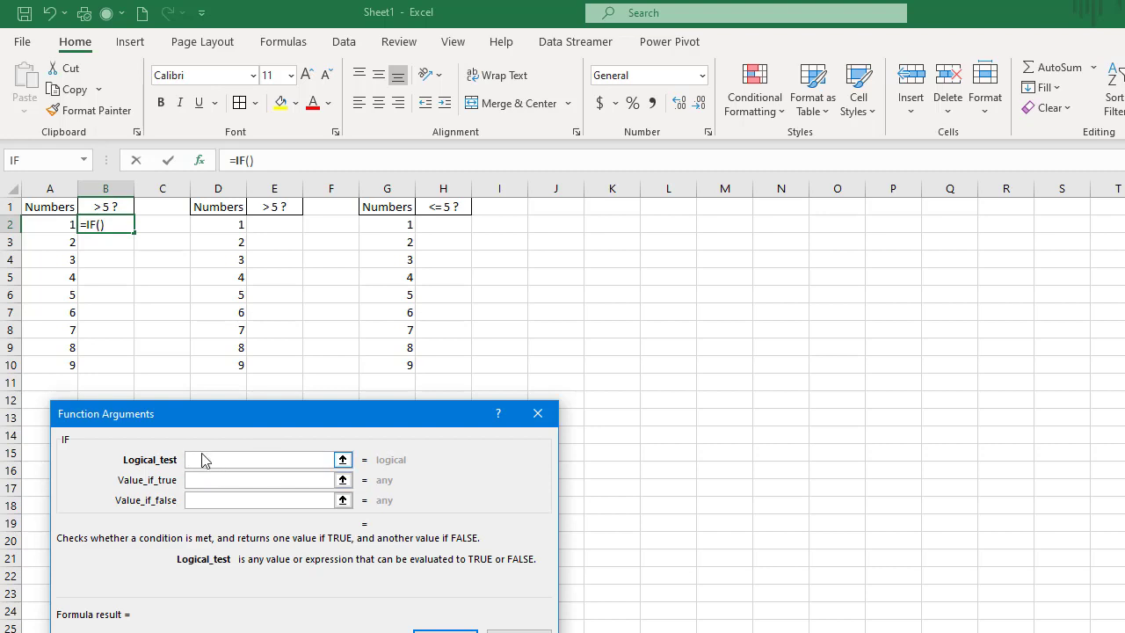
click(46, 224)
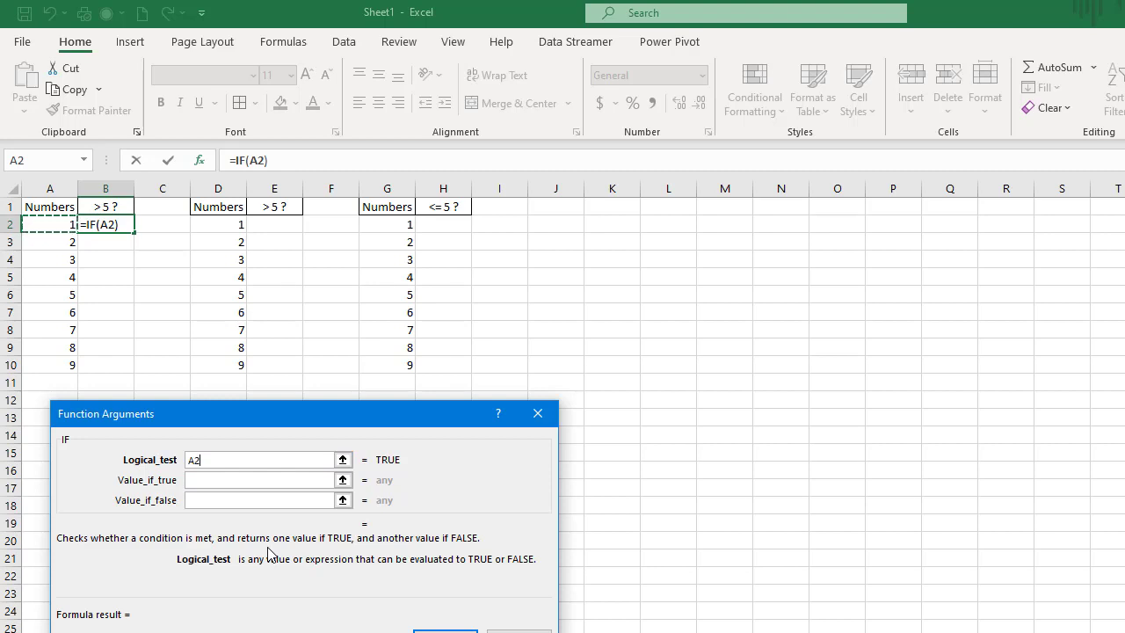
text(>)
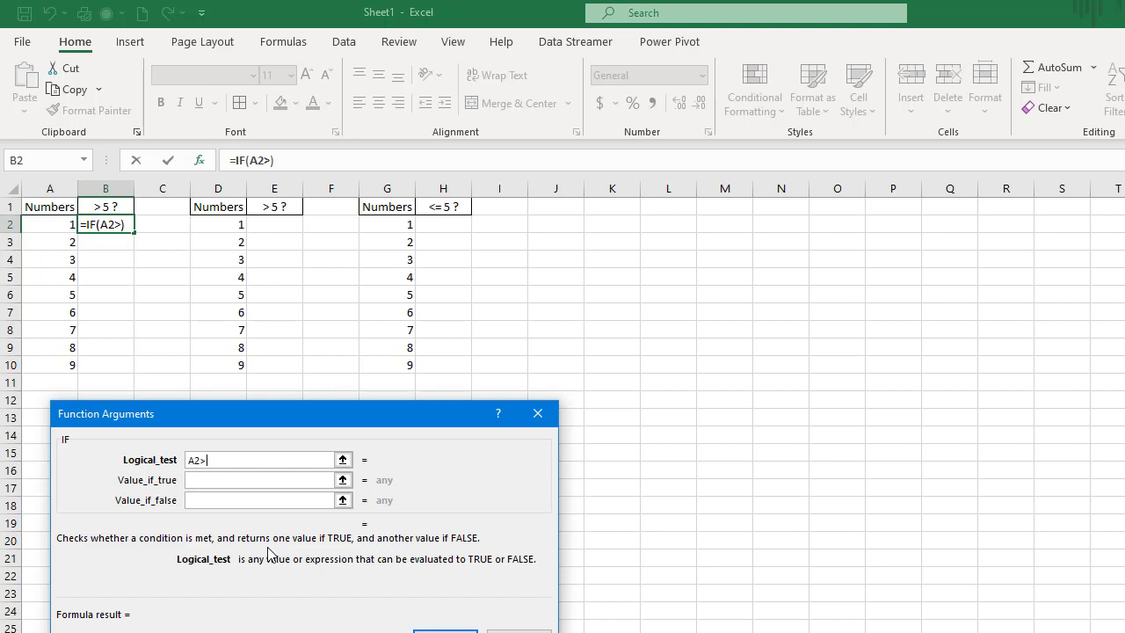
text(5)
Make the IF function return "YES" when true and "NO" when false, and enter the formula in B2
click(217, 479)
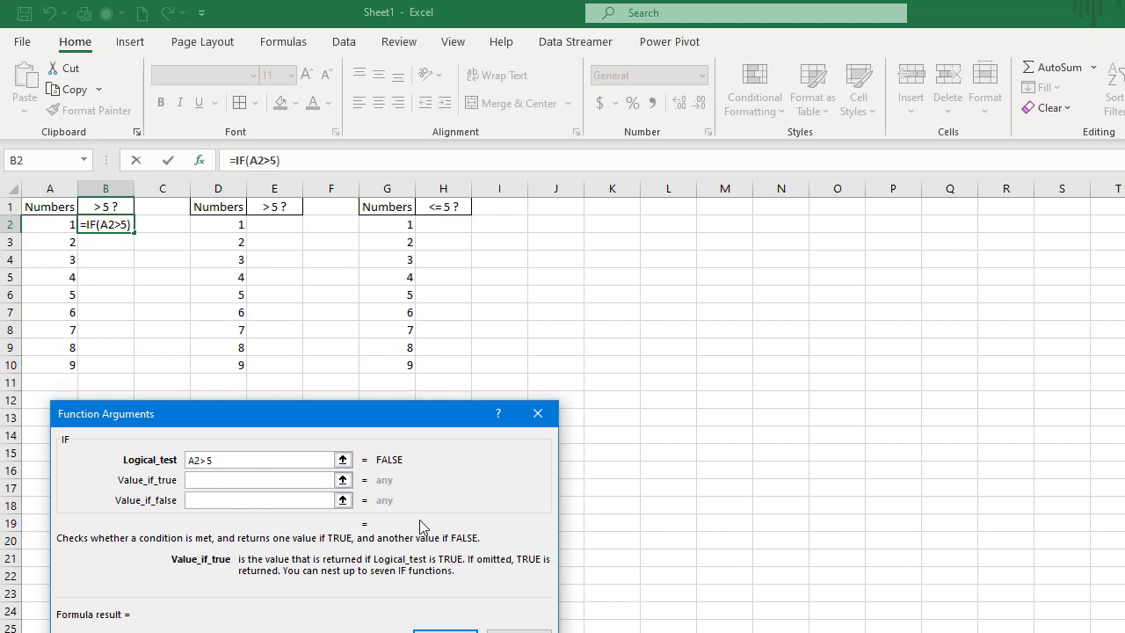
text("YES")
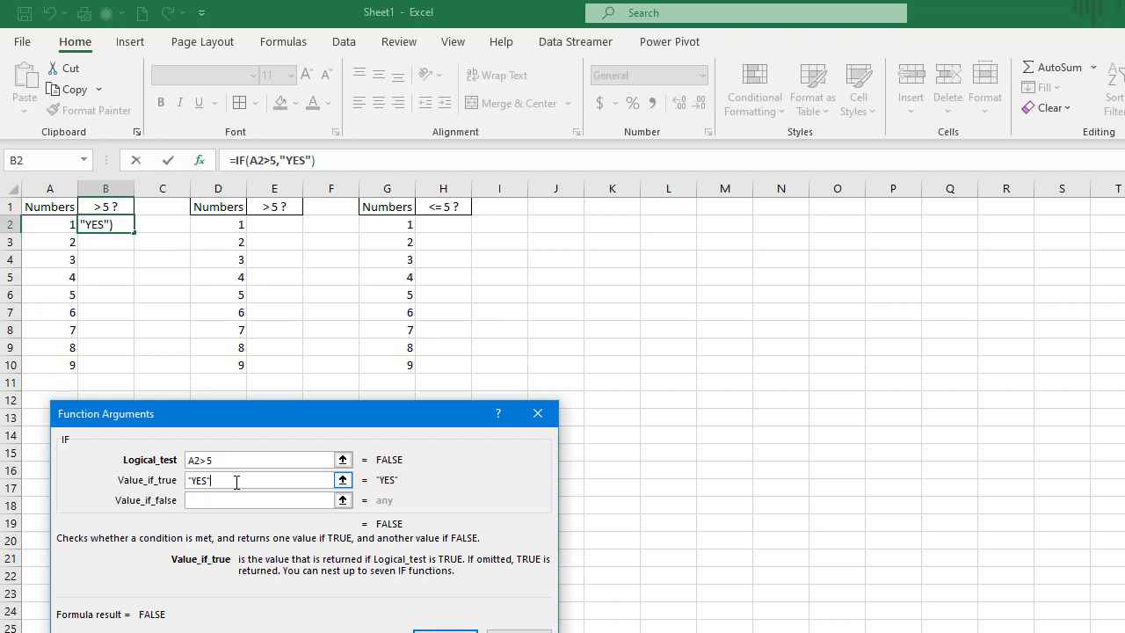
click(238, 502)
click(237, 499)
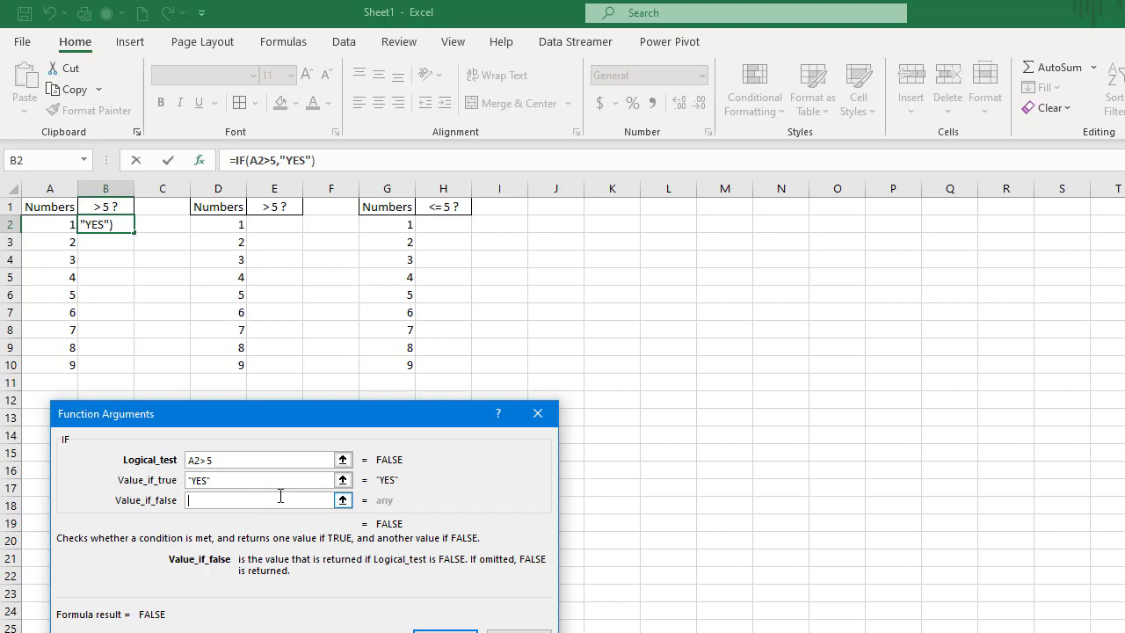
text("NO")
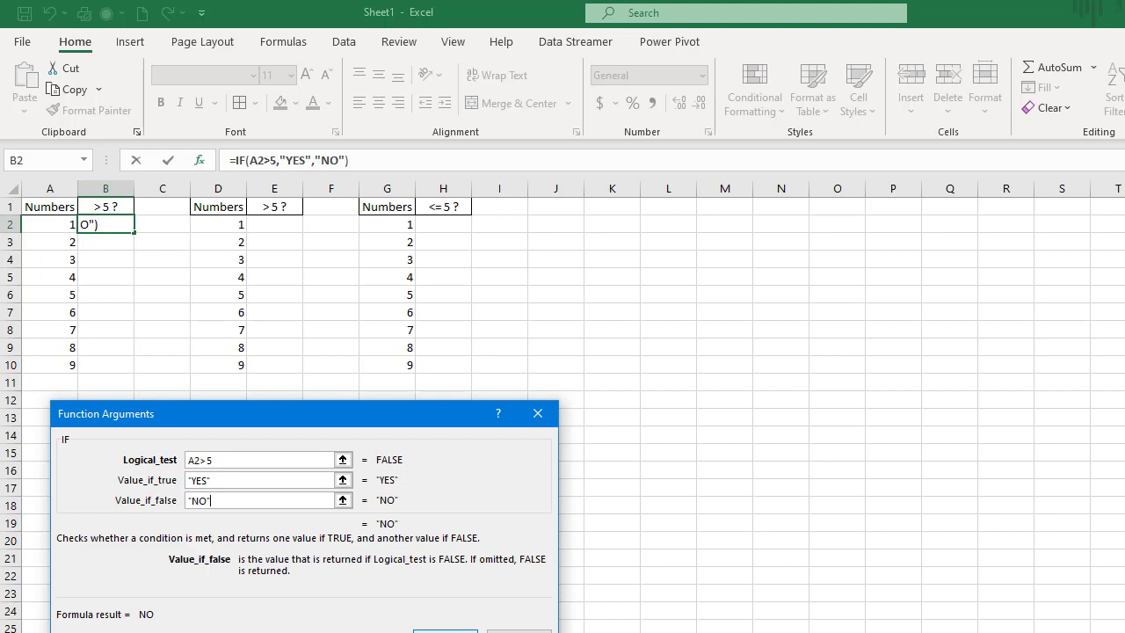
click(445, 631)
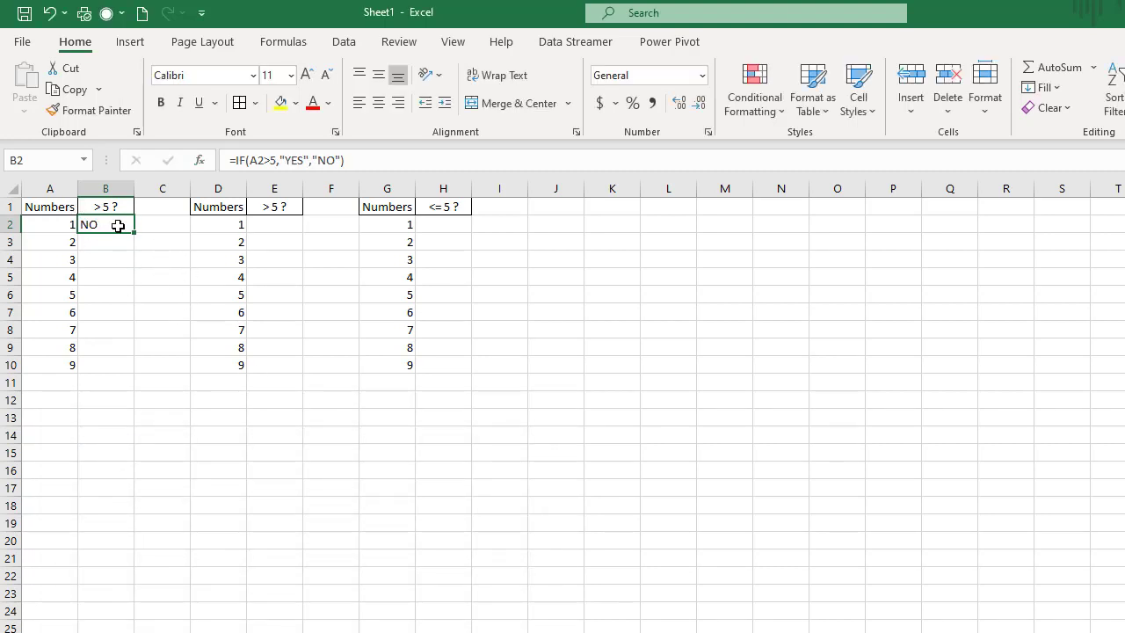
Fill the IF formula from B2 down through B10
click(126, 329)
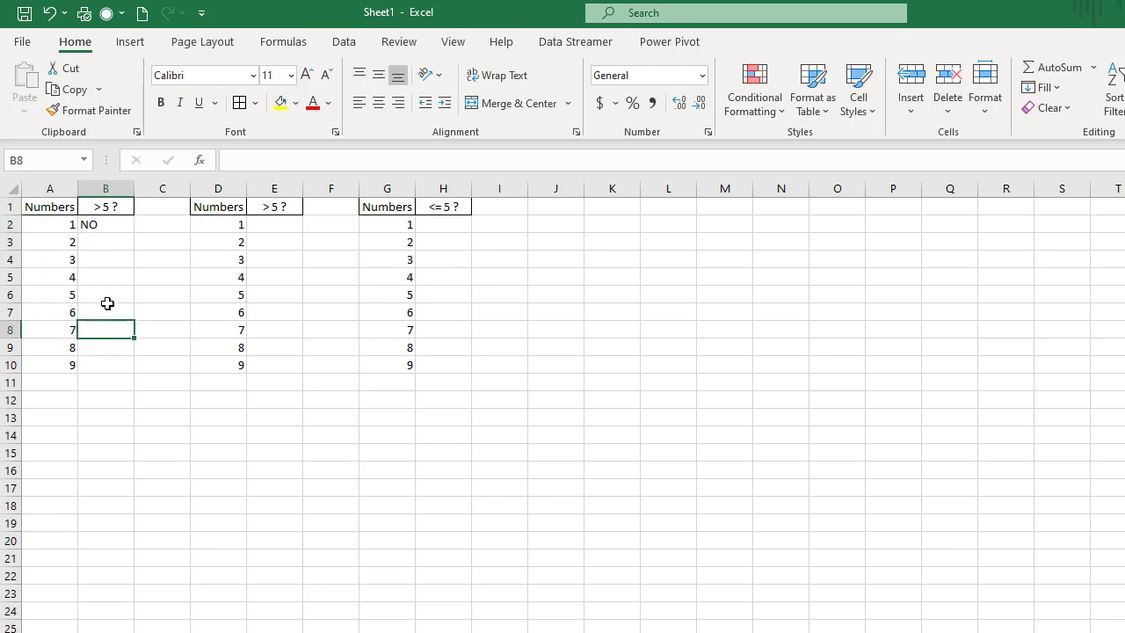
click(104, 225)
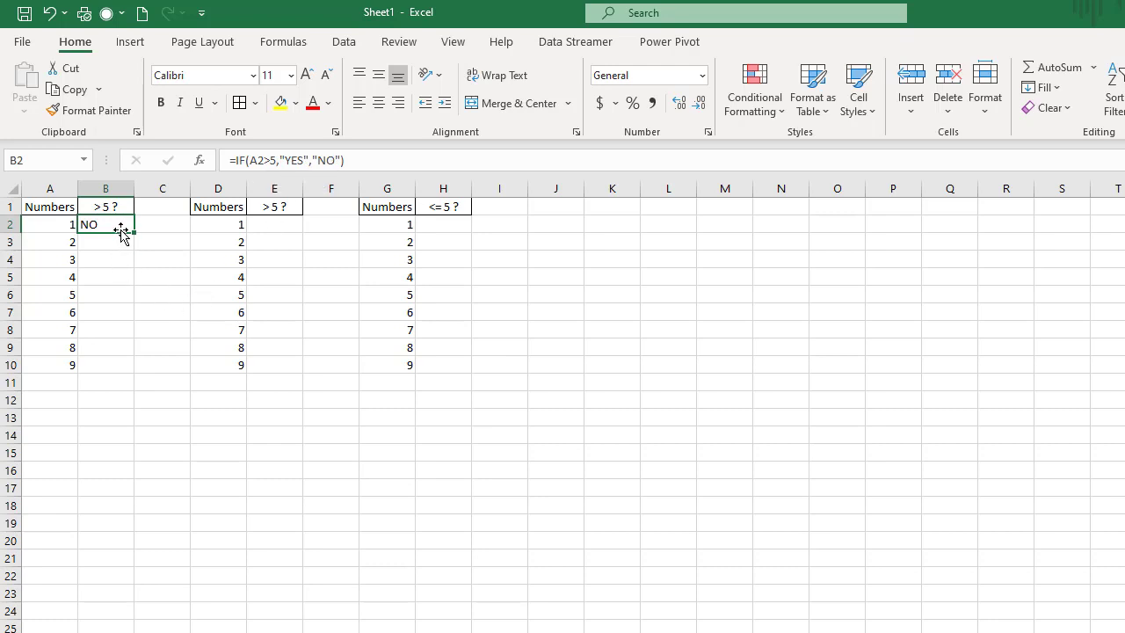
click(93, 277)
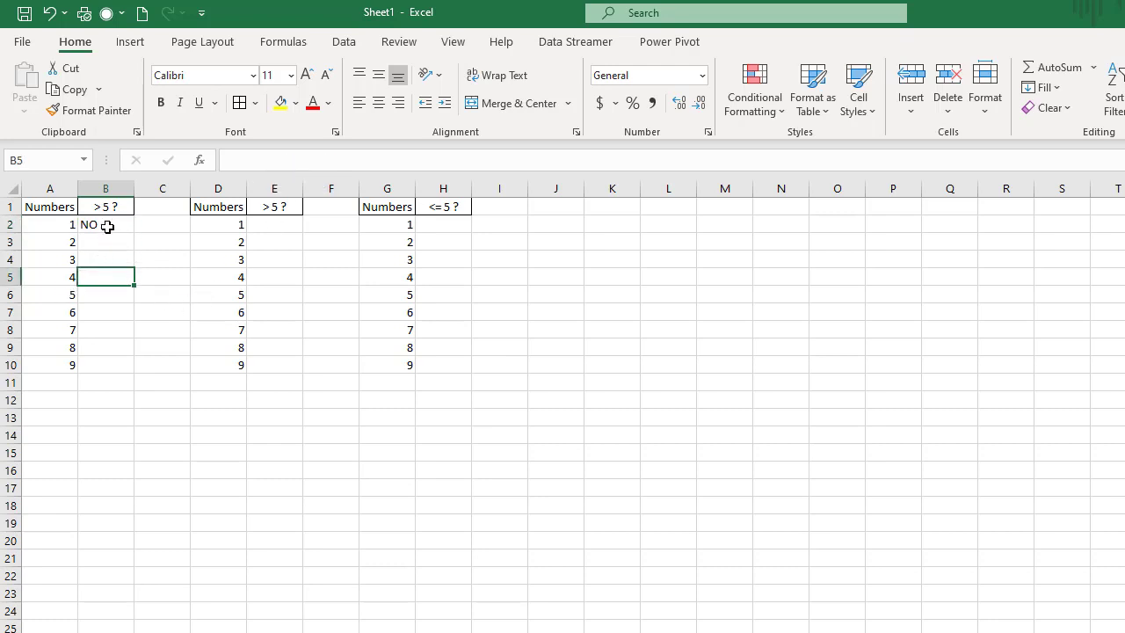
click(108, 227)
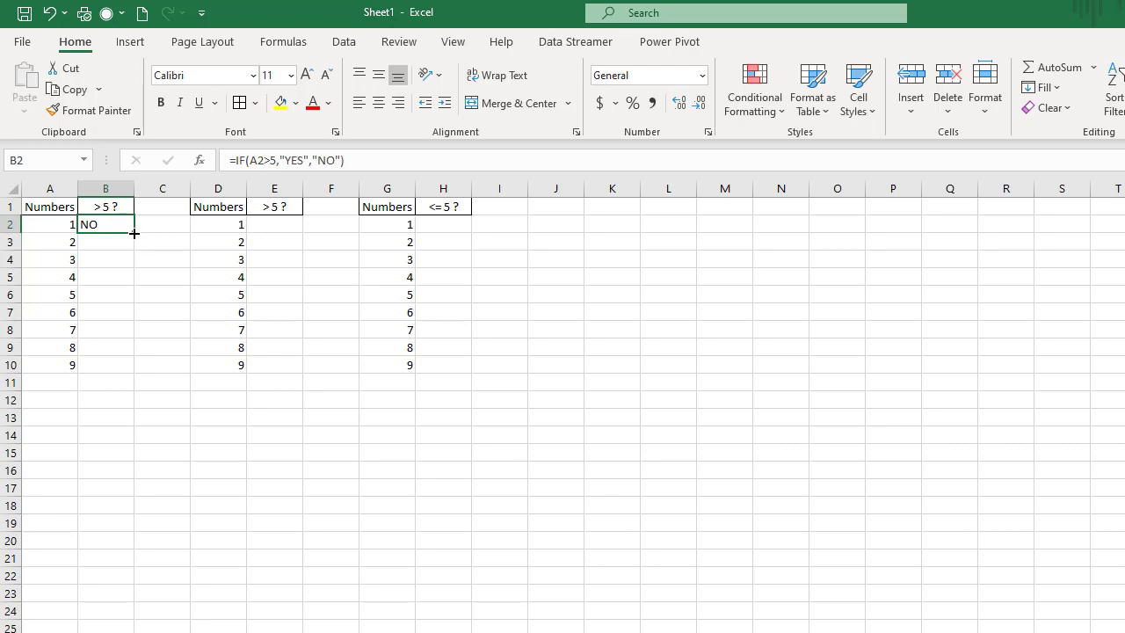
drag(133, 233, 146, 374)
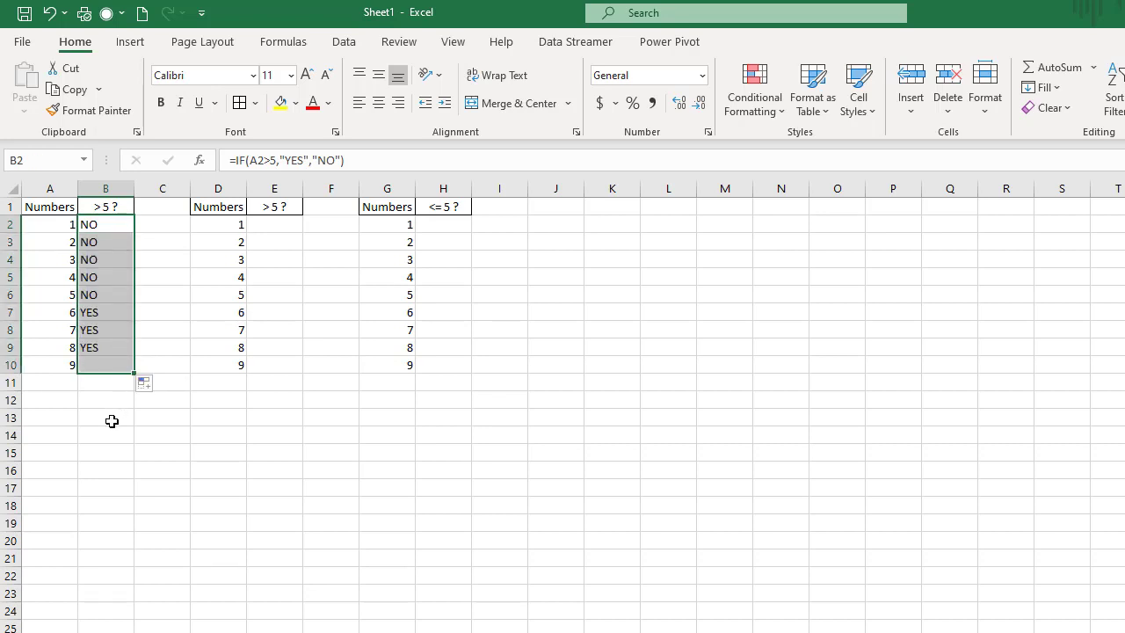
Examine the copied IF formulas in cells B3 through B10 one by one to check their cell references
click(103, 243)
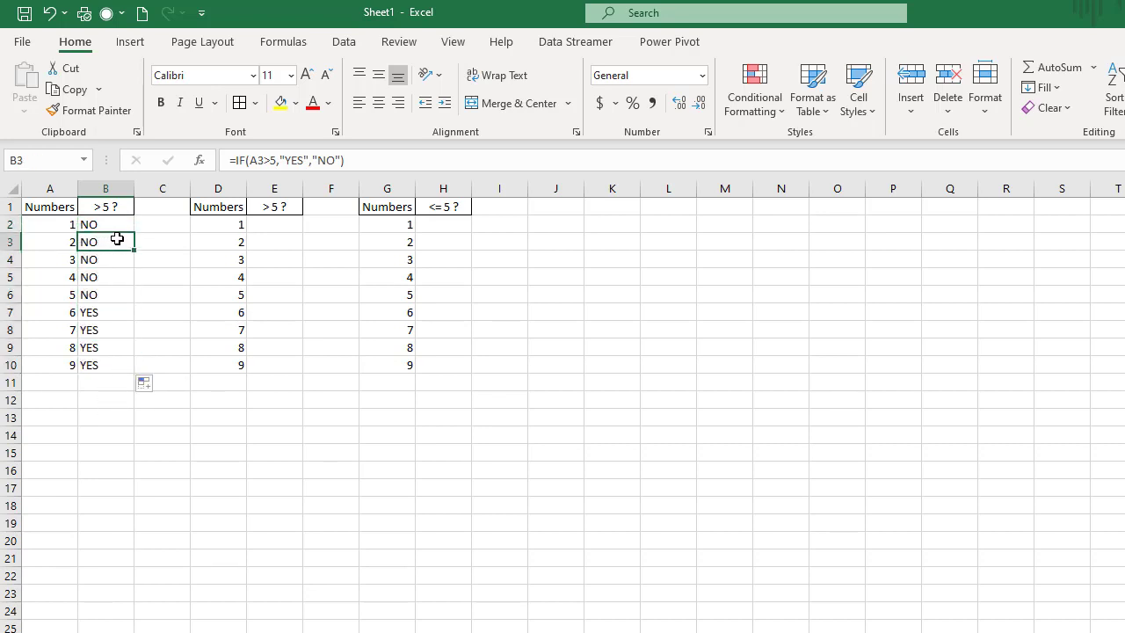
click(105, 262)
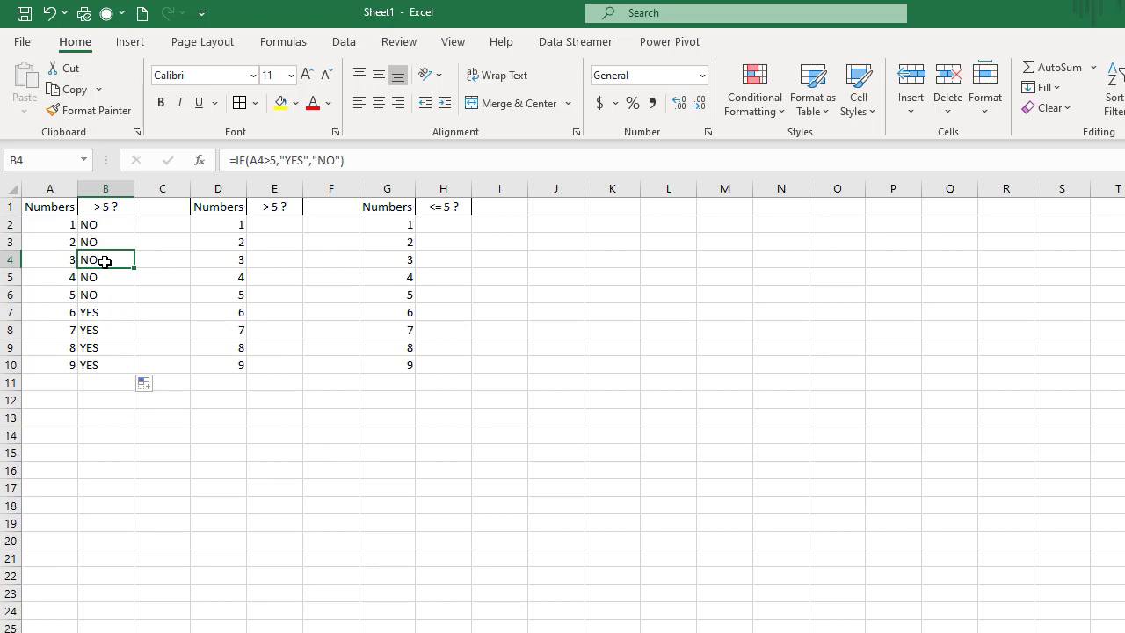
click(103, 278)
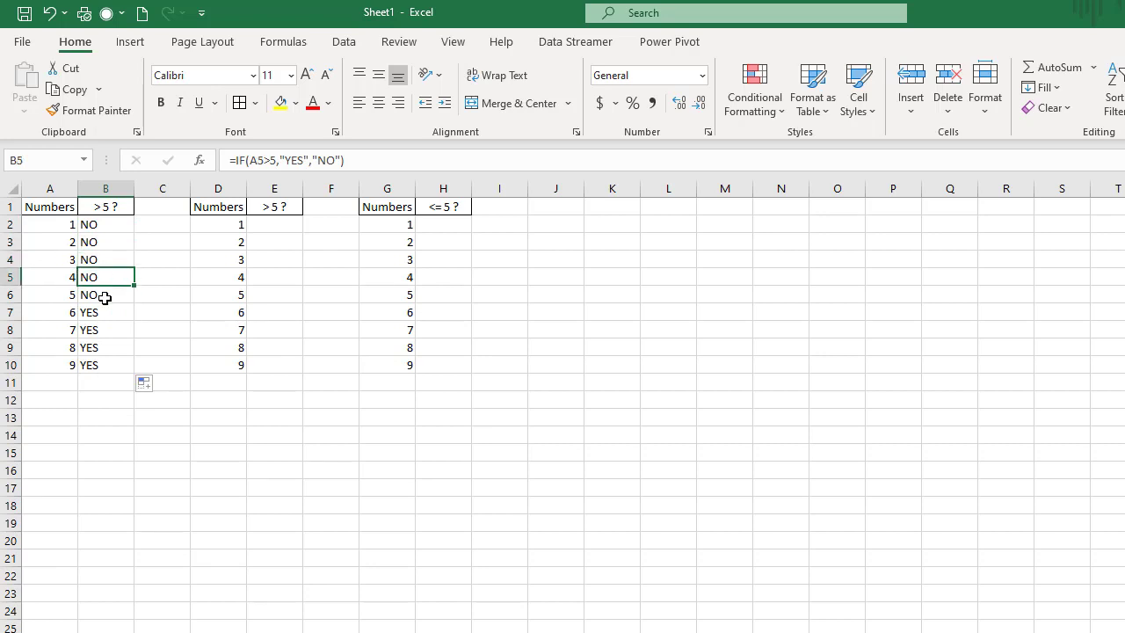
click(105, 297)
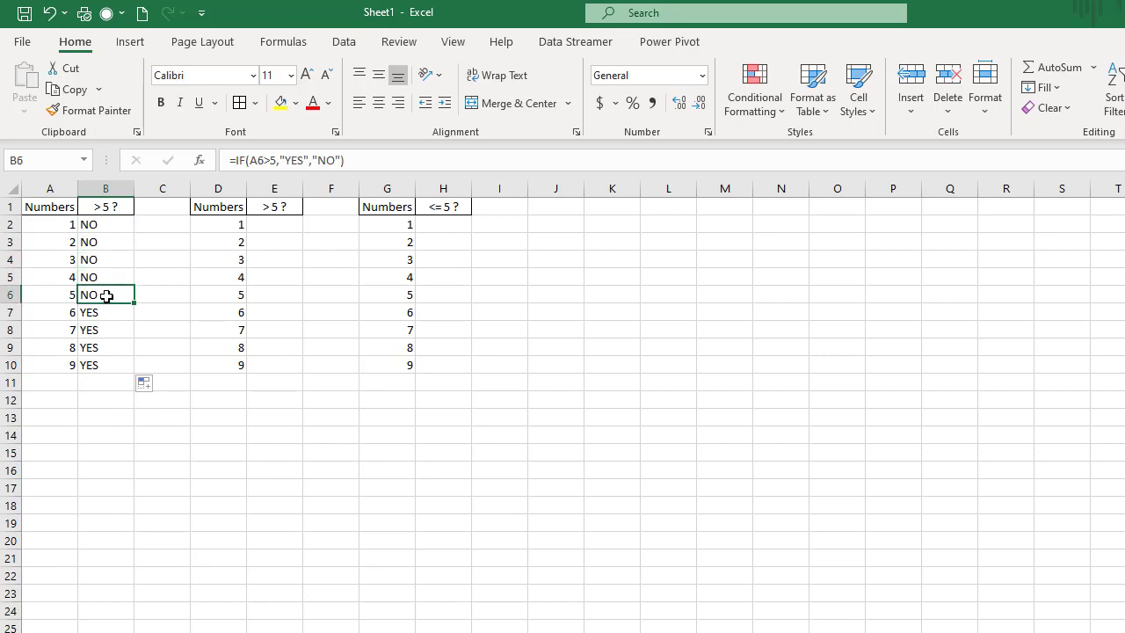
click(106, 312)
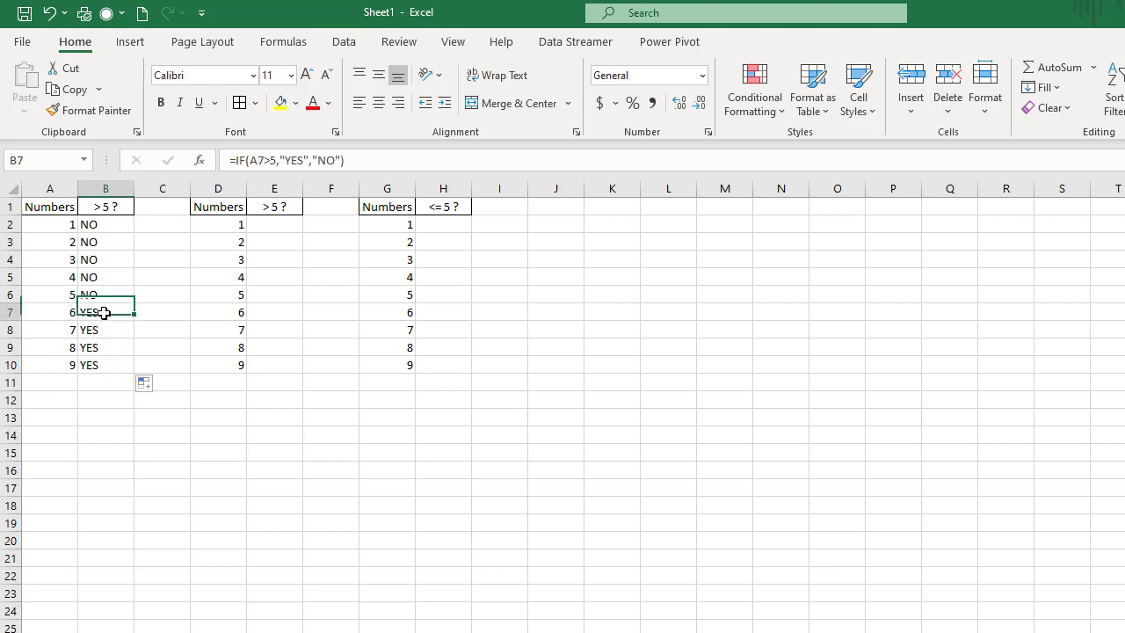
click(101, 332)
click(94, 348)
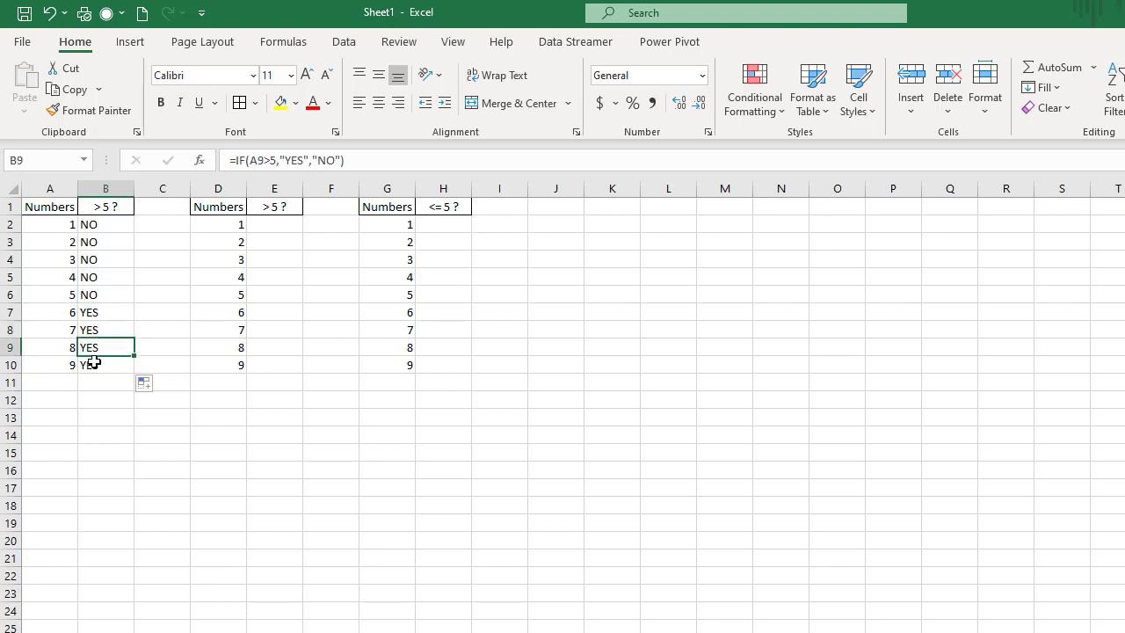
click(95, 365)
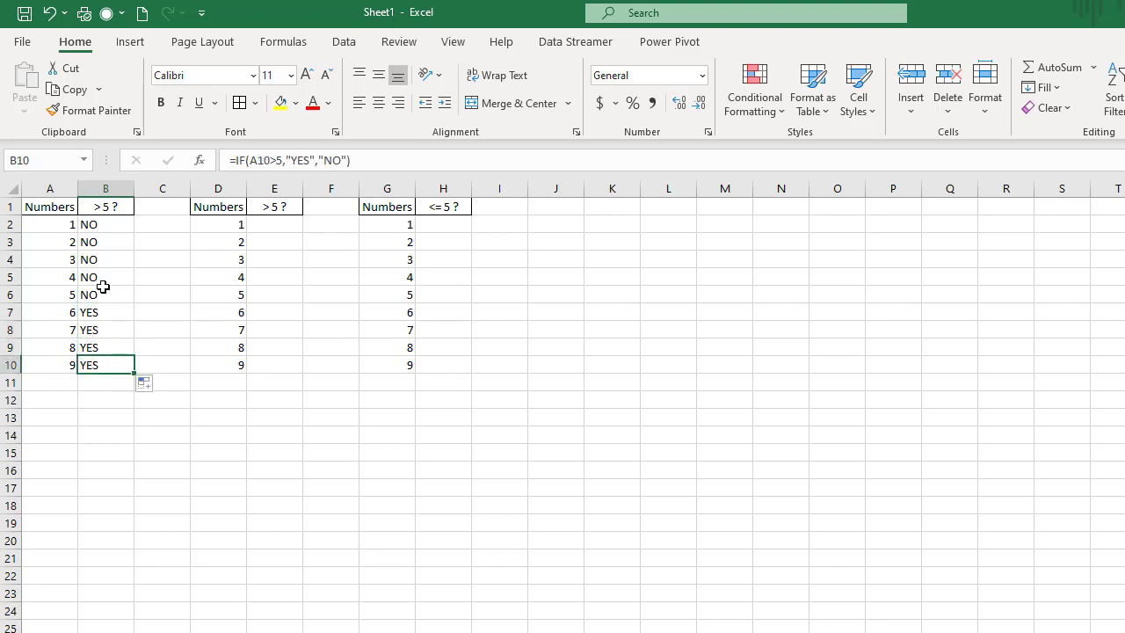
Clear the copied formulas from B3:B10 and select cell B2 again
drag(102, 240, 100, 362)
key(Delete)
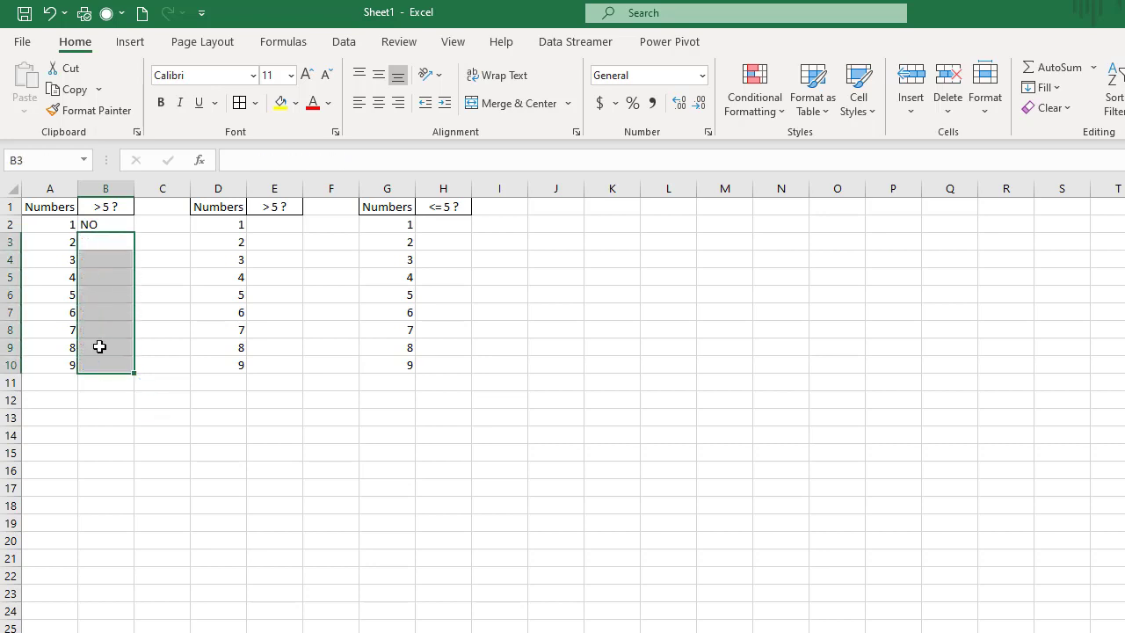
click(91, 225)
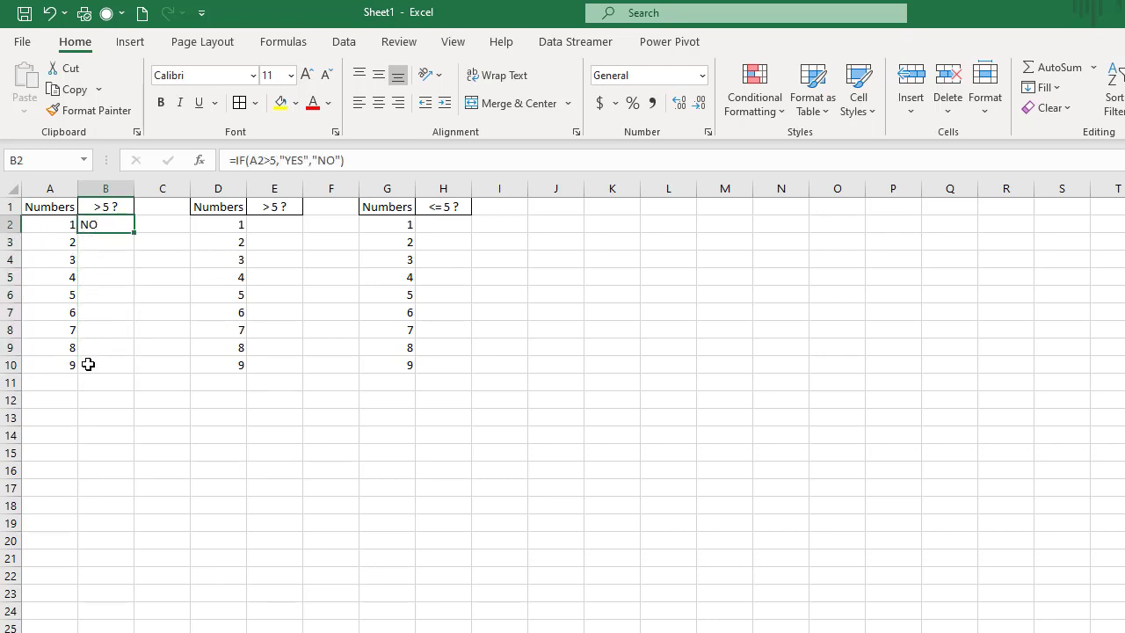
Fill the IF formula from B2 down through B10 again to complete the first table
double_click(135, 232)
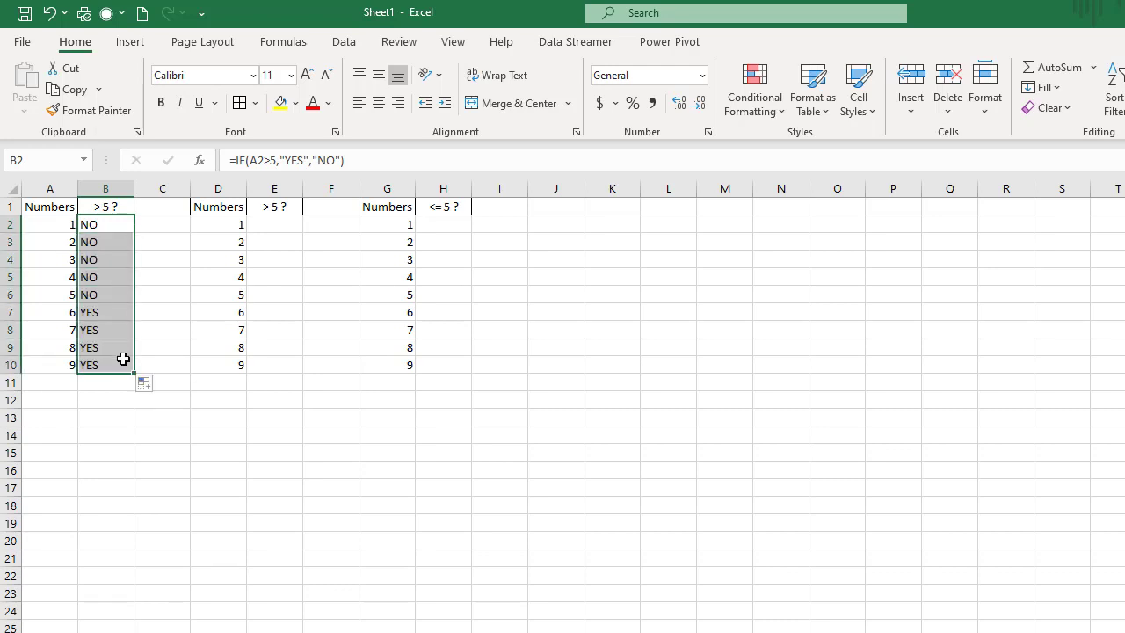
click(141, 412)
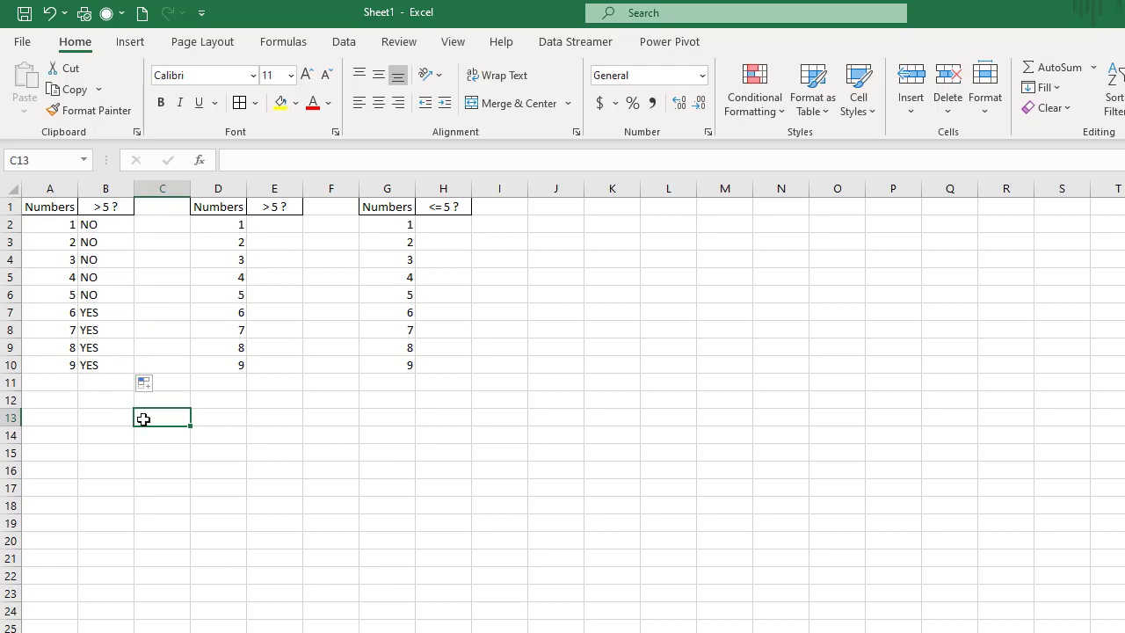
Enter the formula =IF(D2>5, "YES", "NO") directly in cell E2 of the second table
click(287, 226)
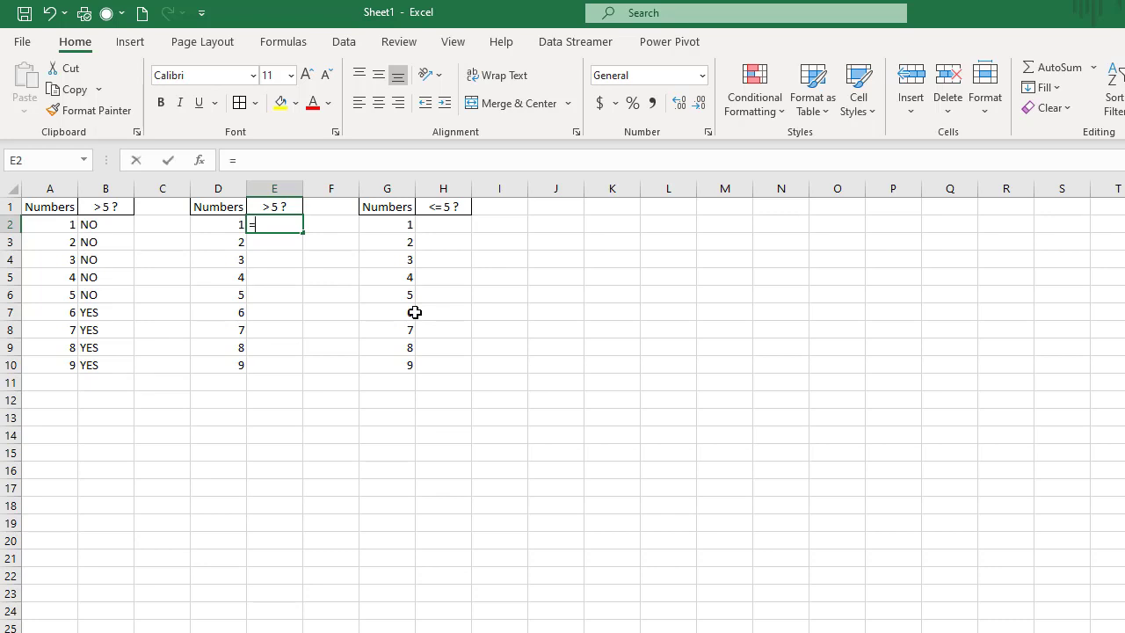
text(=if()
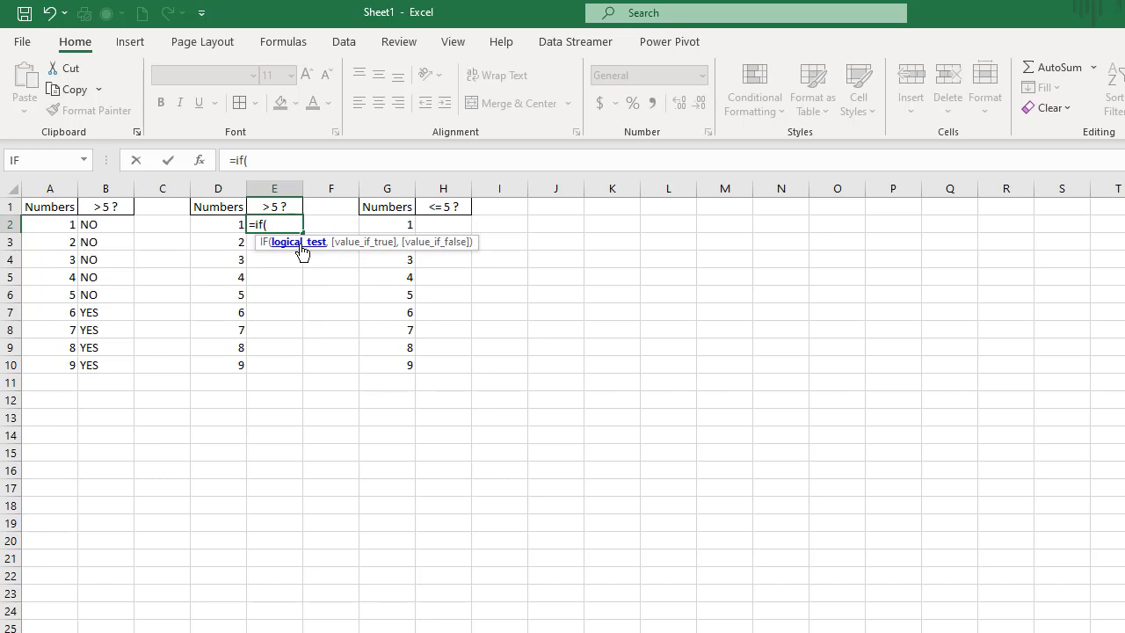
click(218, 225)
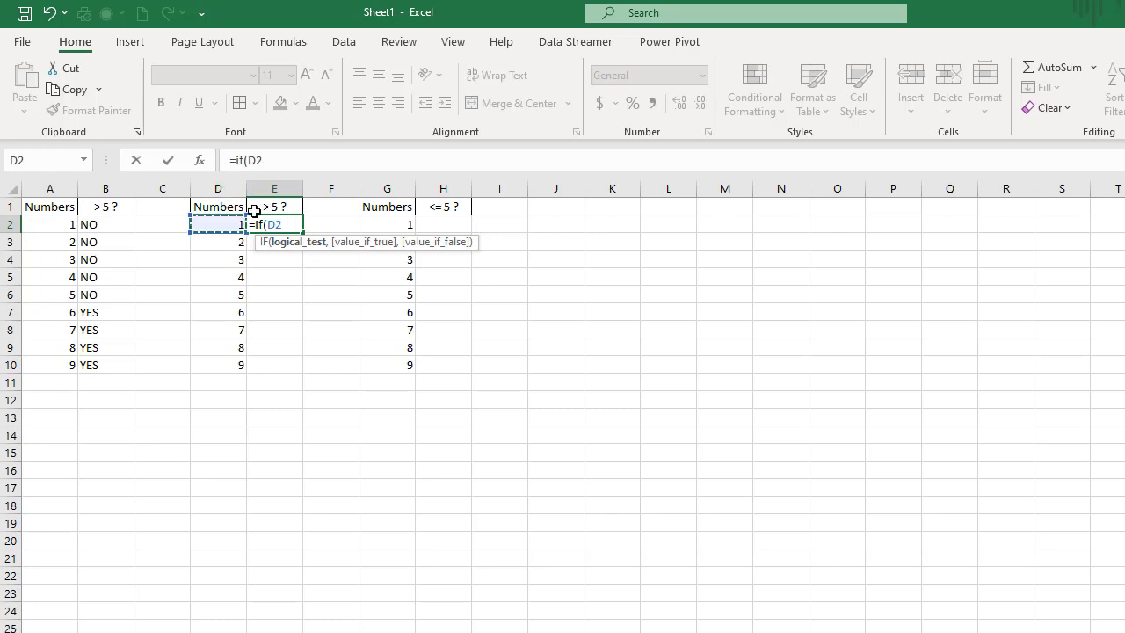
text(>5,)
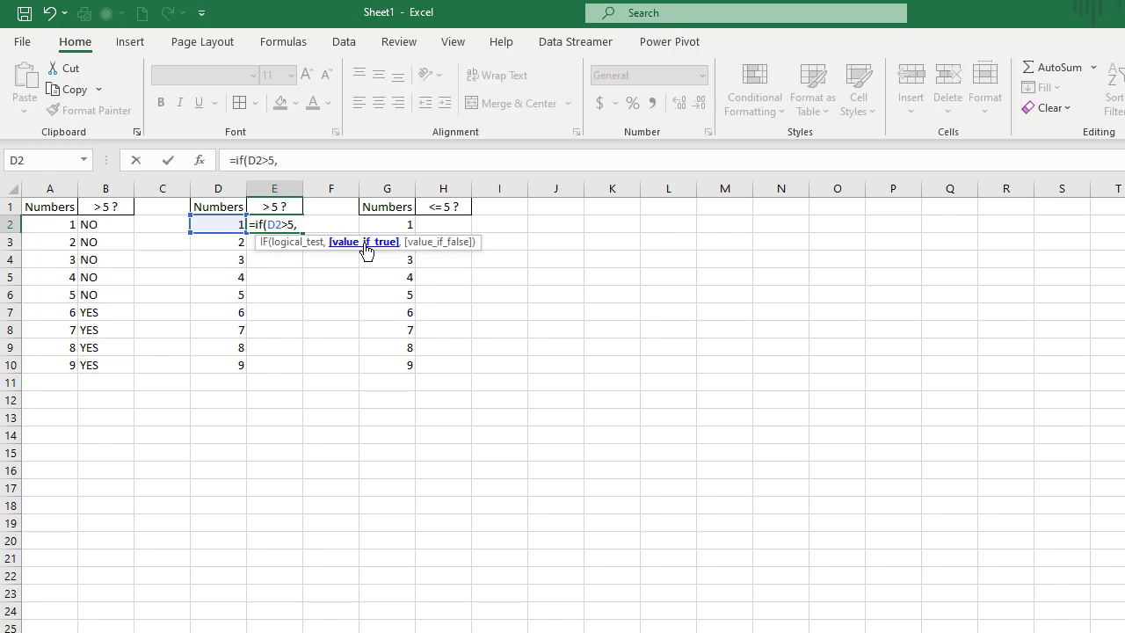
text(YES",)
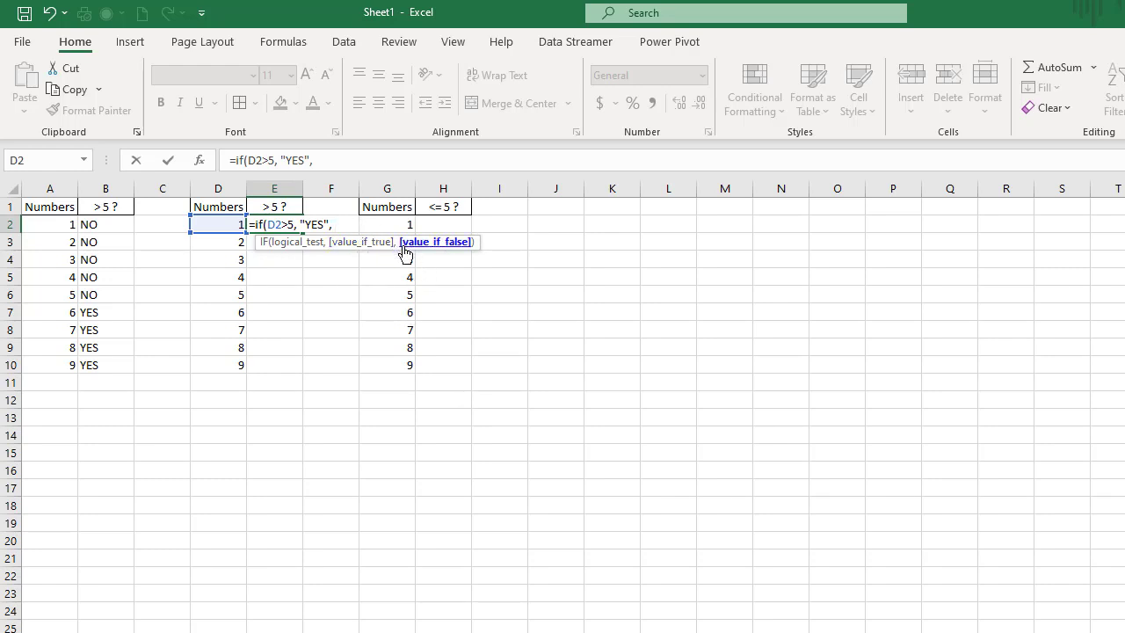
text("NO"))
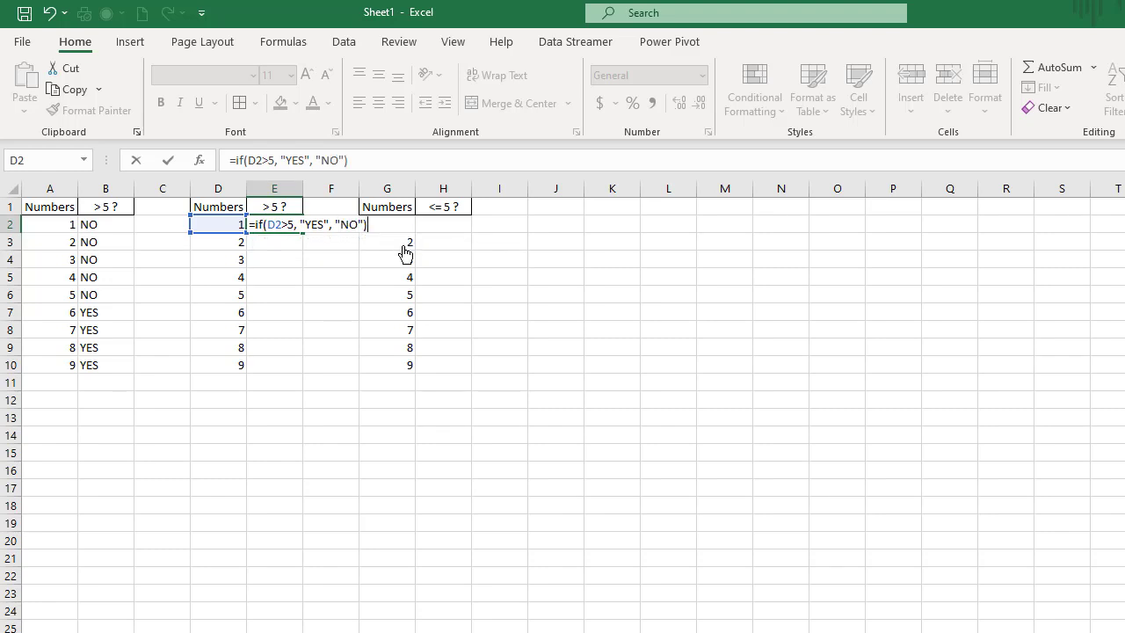
key(Return)
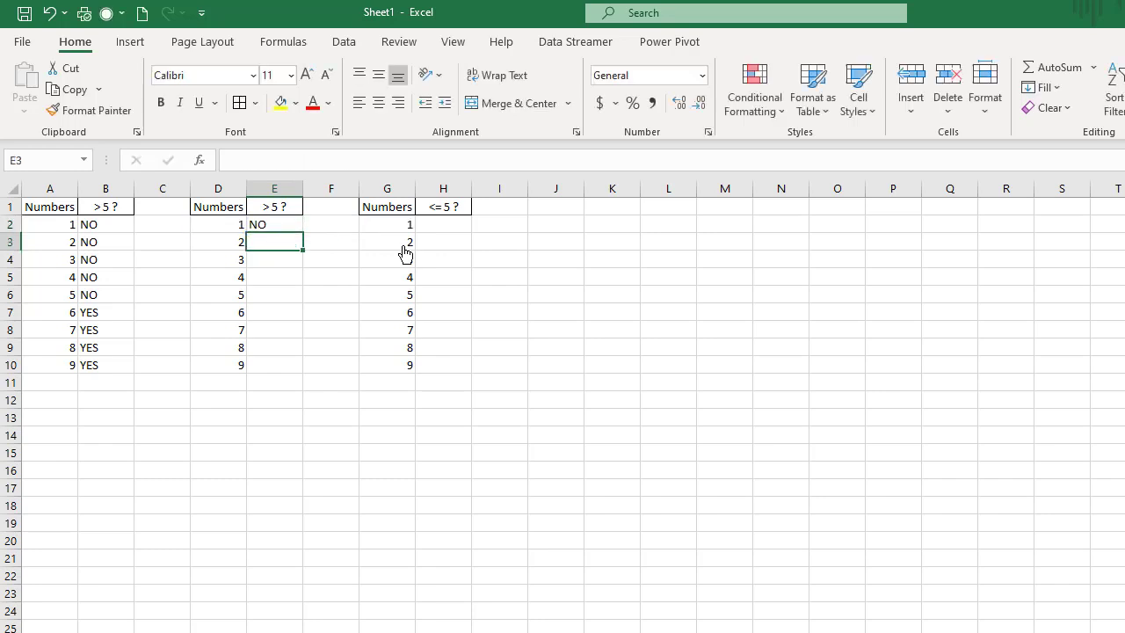
Compare the formulas in E2 and B2, and fill the E2 formula down through E10
click(271, 227)
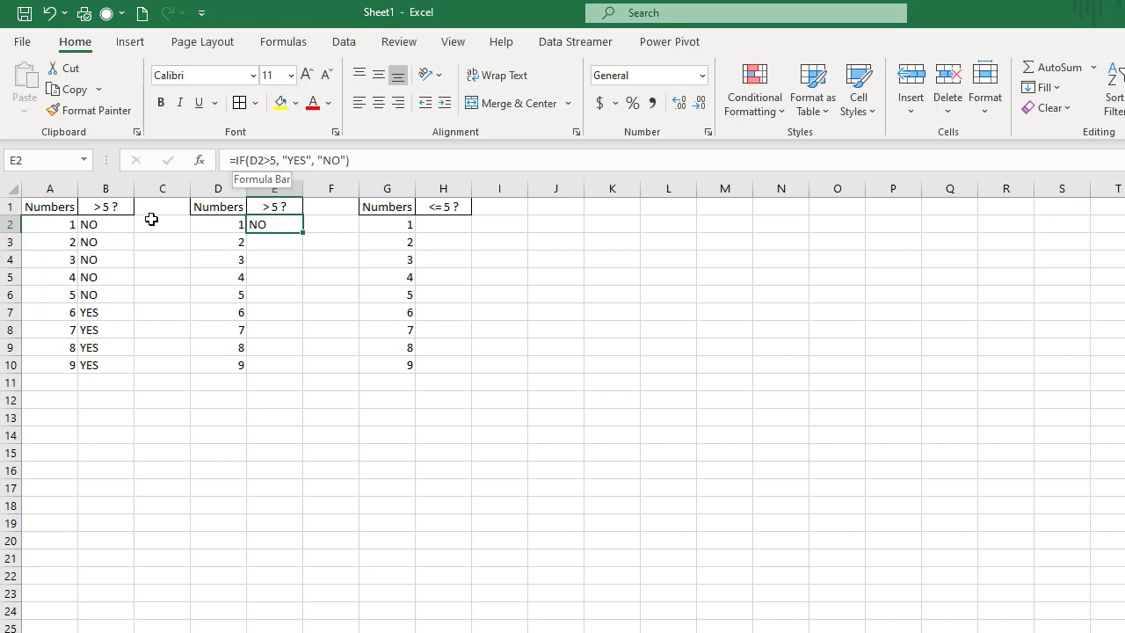
click(111, 224)
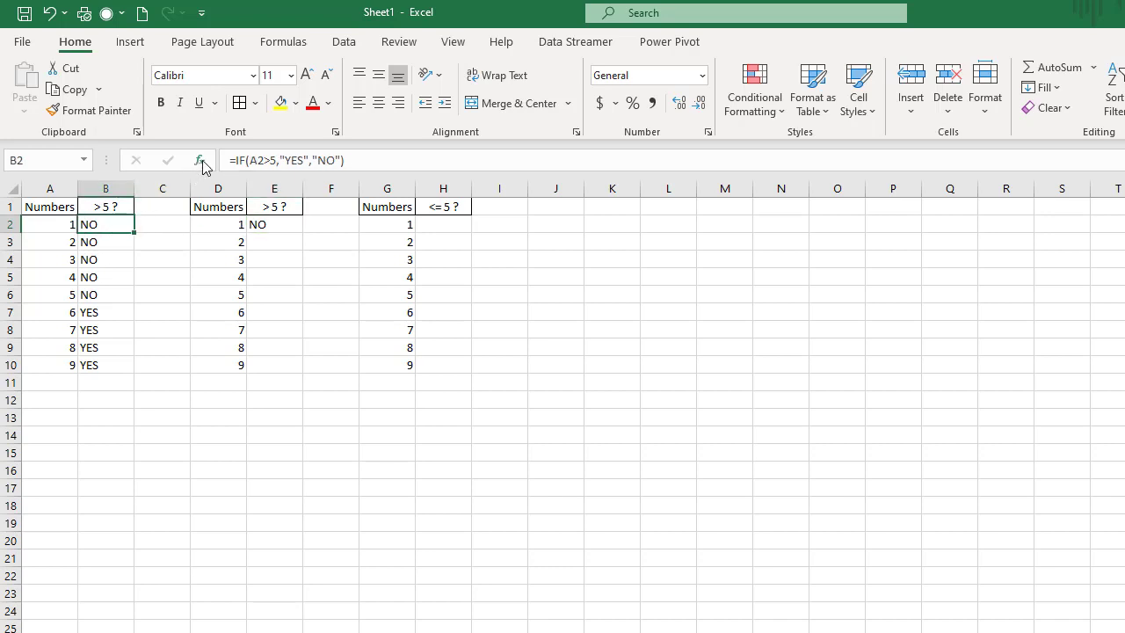
click(268, 225)
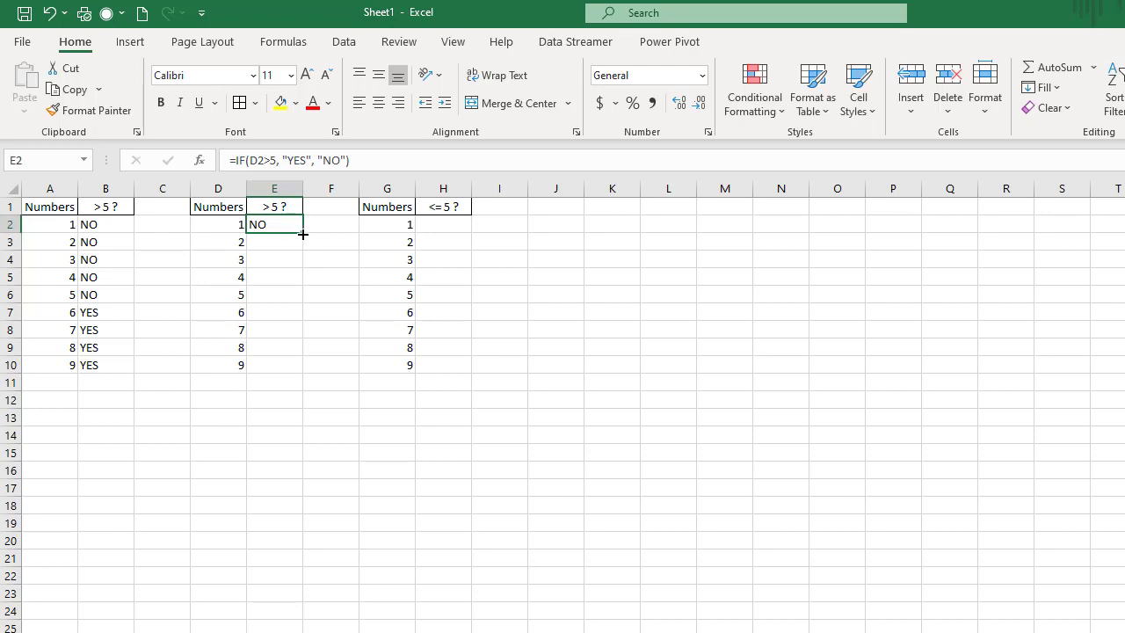
double_click(302, 232)
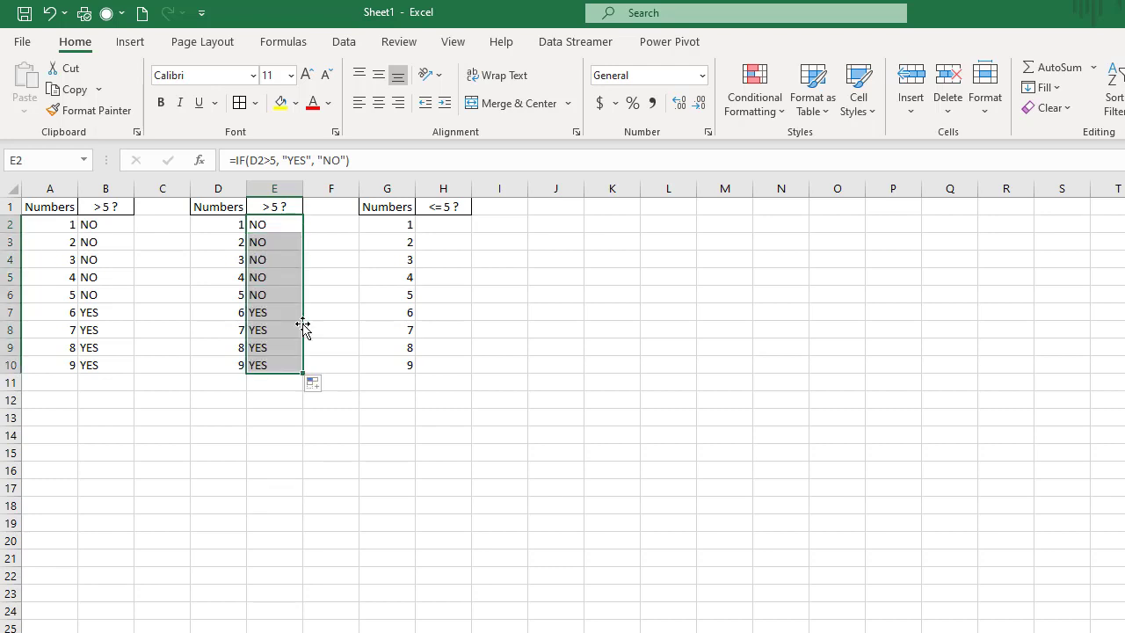
click(294, 393)
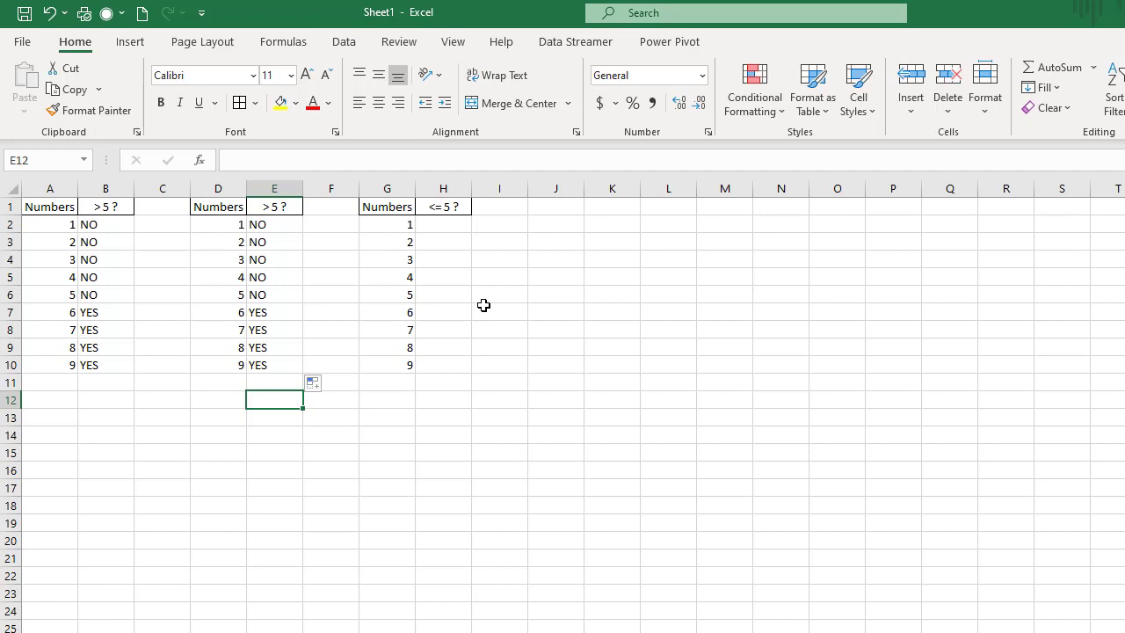
Insert the IF function in H2 with the logical test G2<=5
click(439, 227)
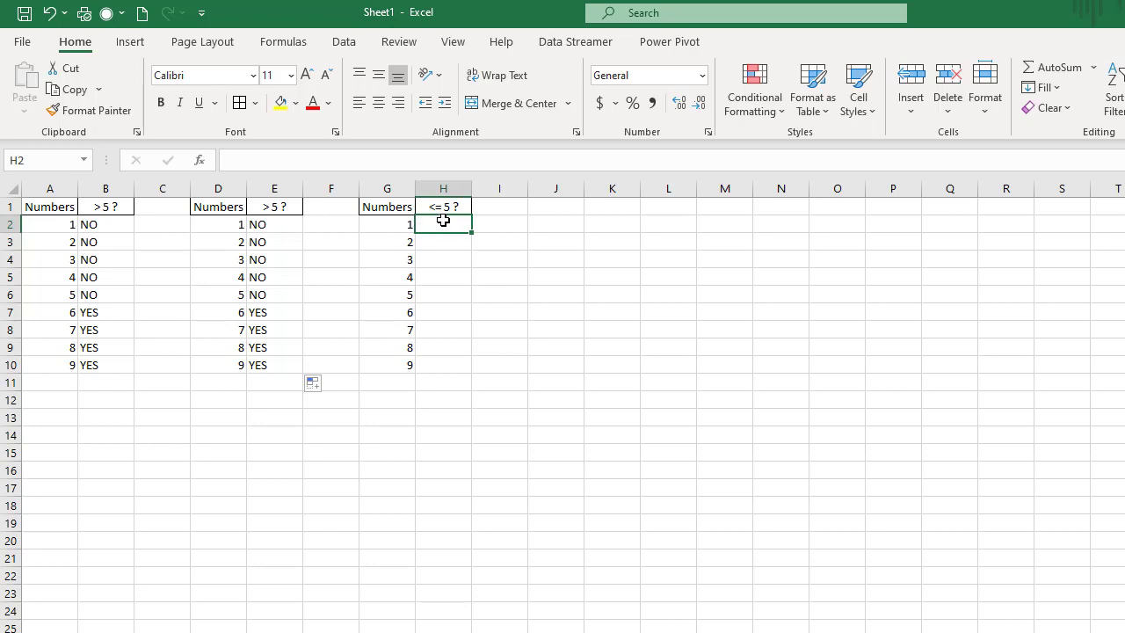
click(200, 161)
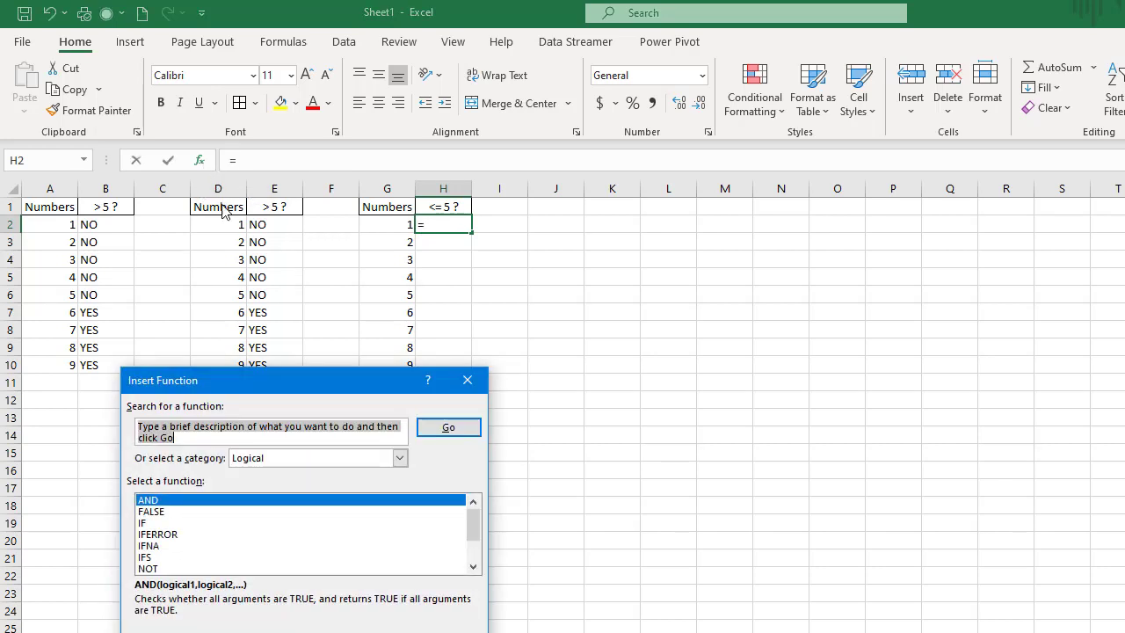
click(145, 524)
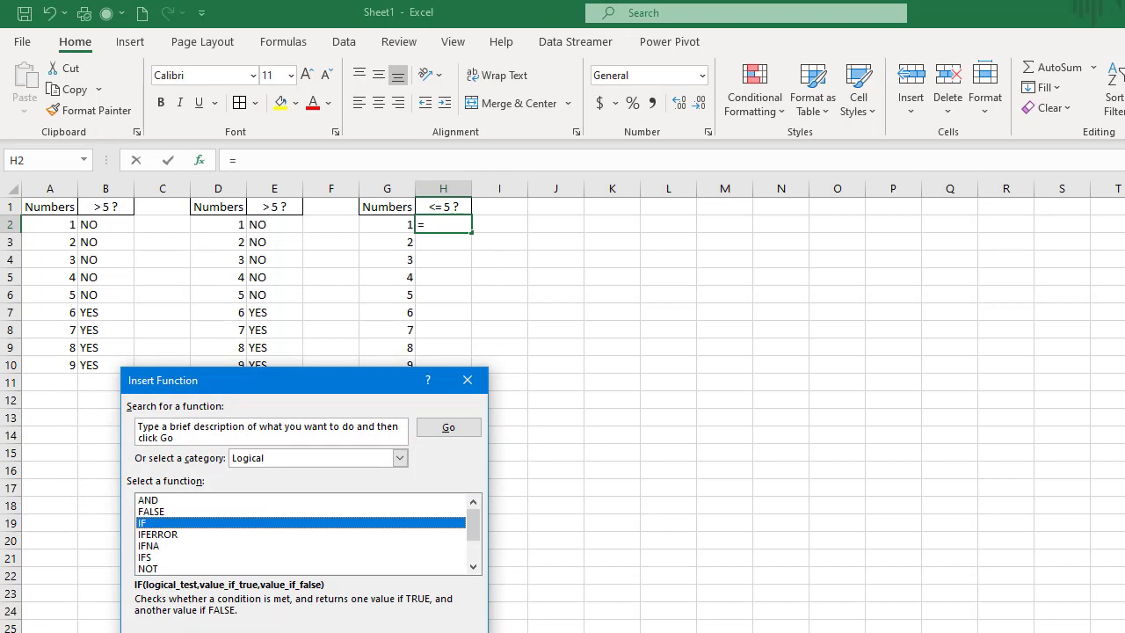
key(Return)
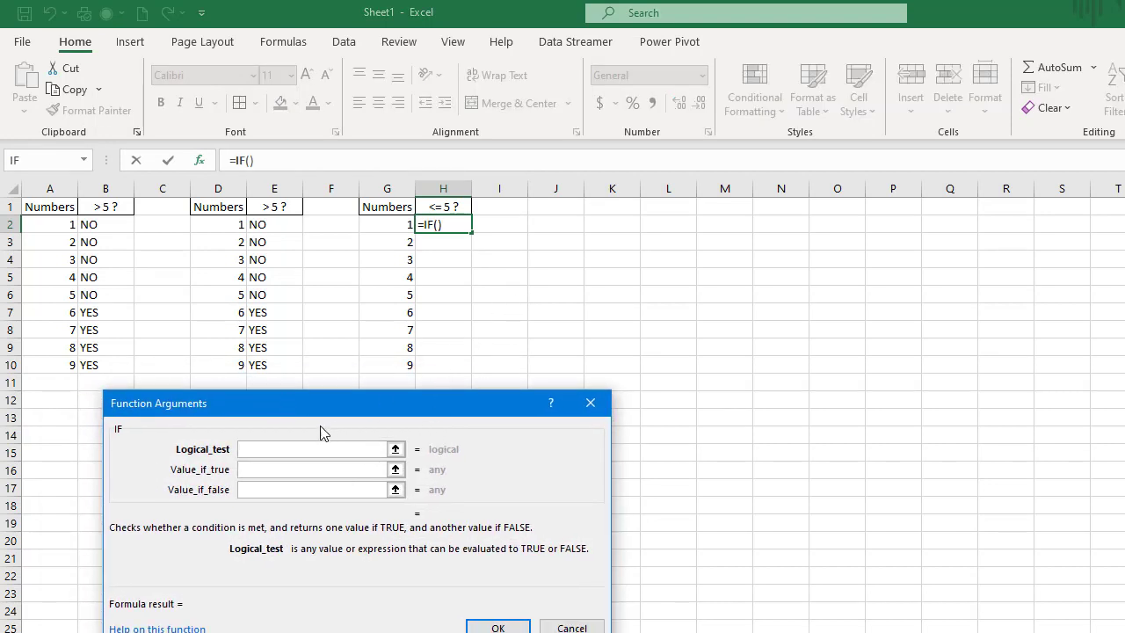
click(394, 226)
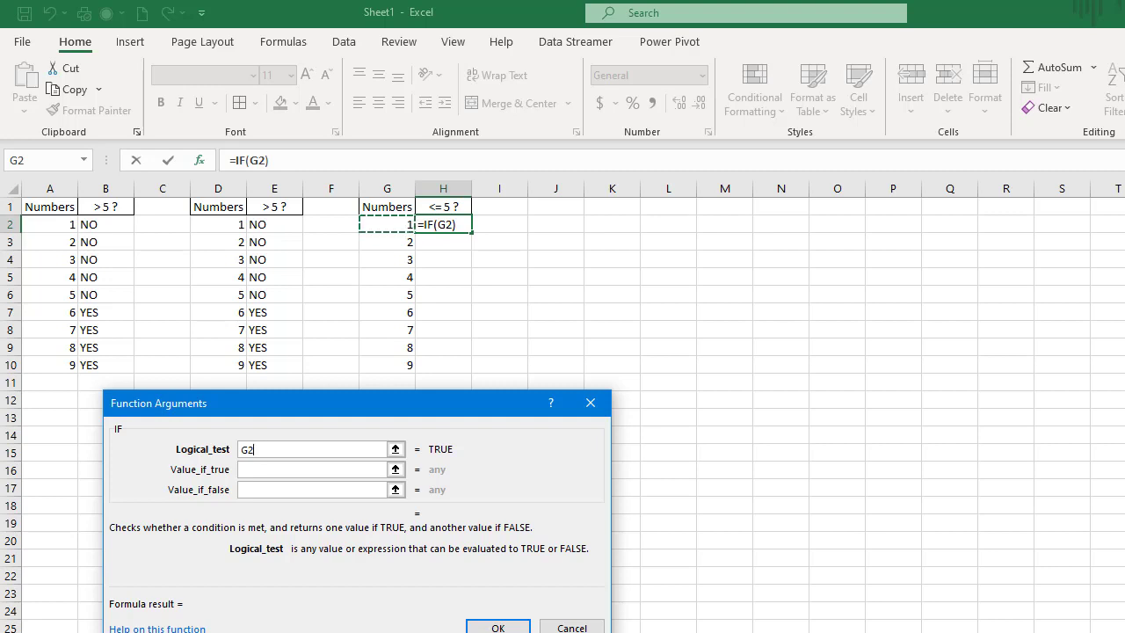
text(<)
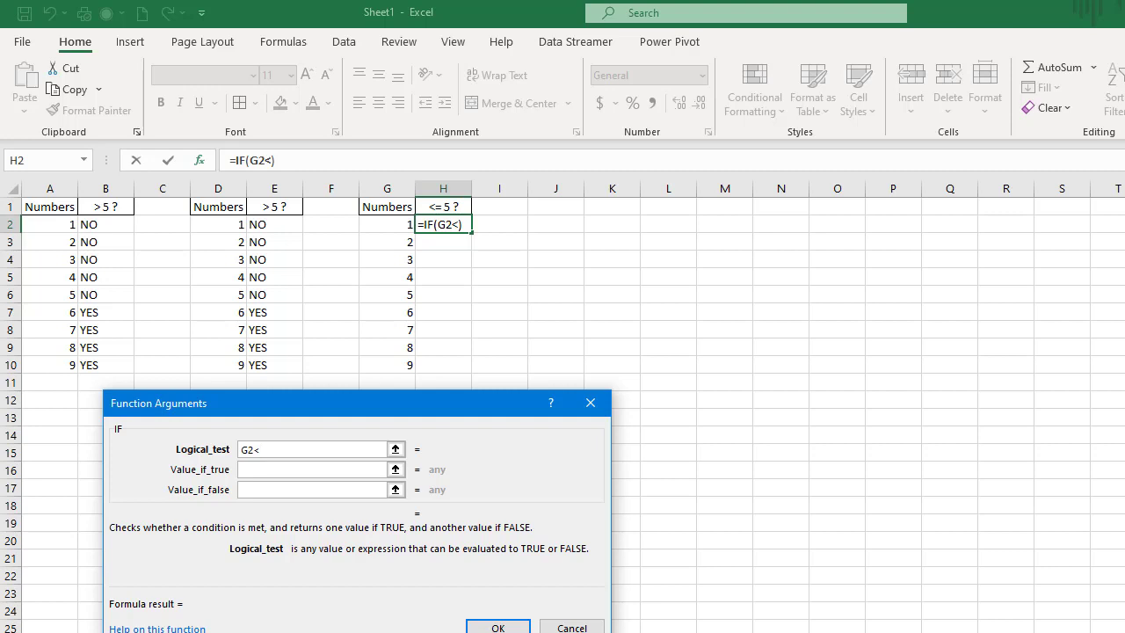
text(=5)
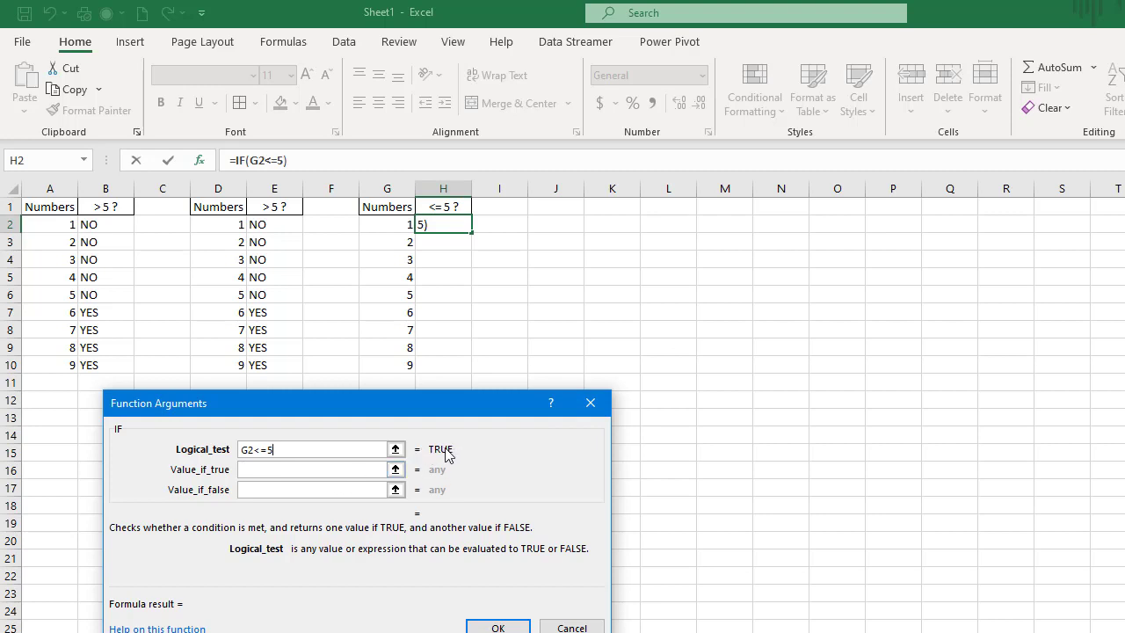
click(403, 225)
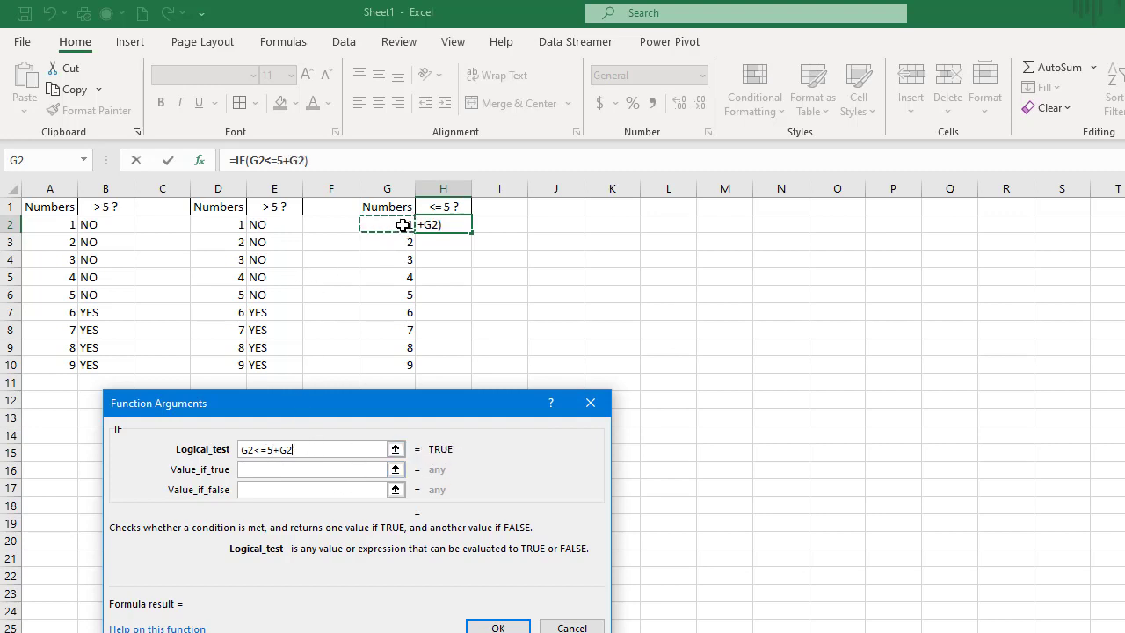
click(312, 450)
key(BackSpace)
key(BackSpace)
key(BackSpace)
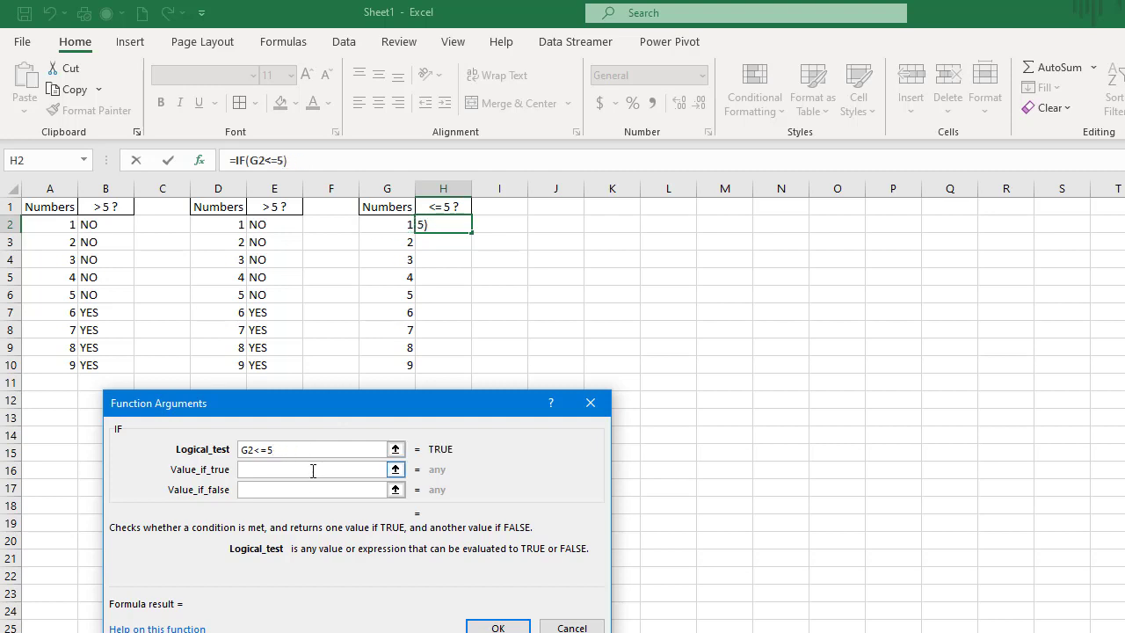
Make the IF function return "YES" when true and "NO" when false, and enter the formula in H2
click(311, 471)
text("YES")
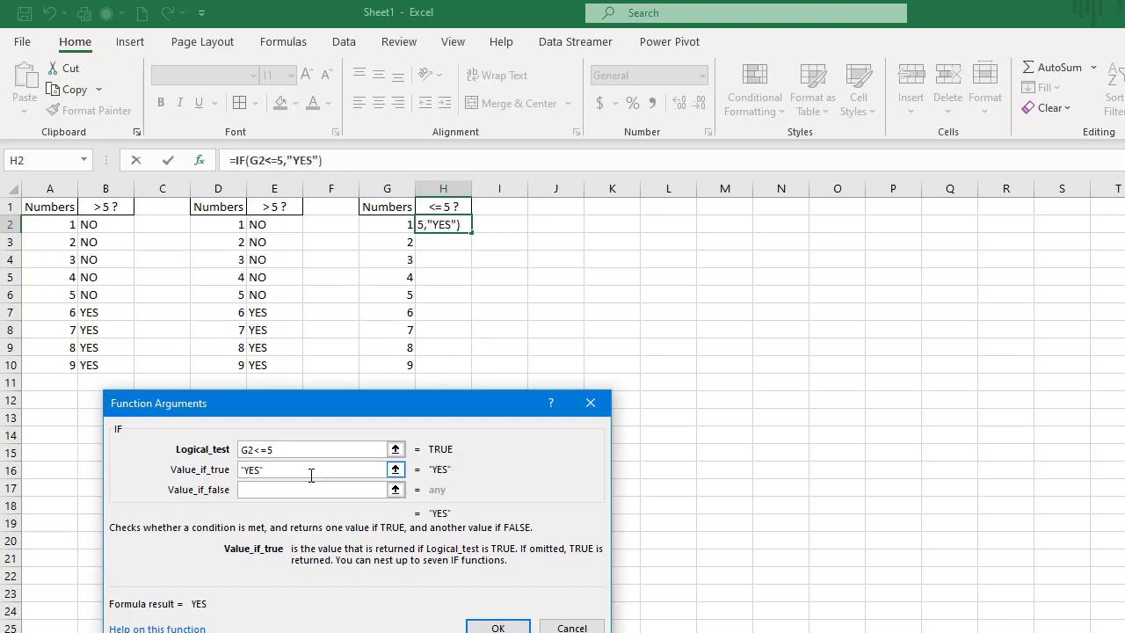
click(309, 495)
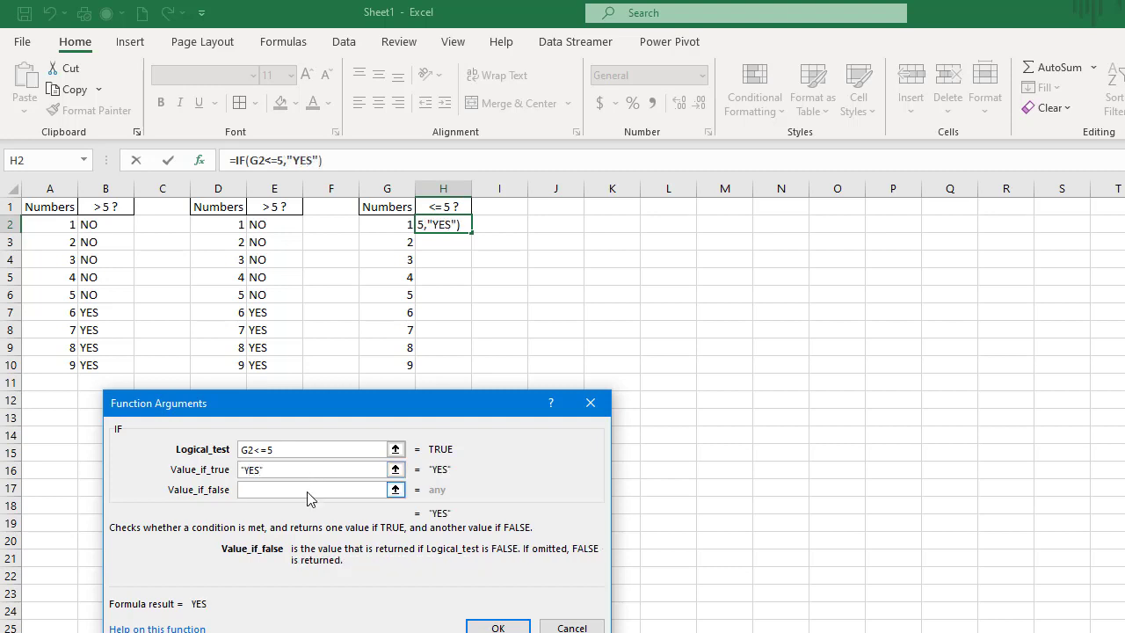
text("NO")
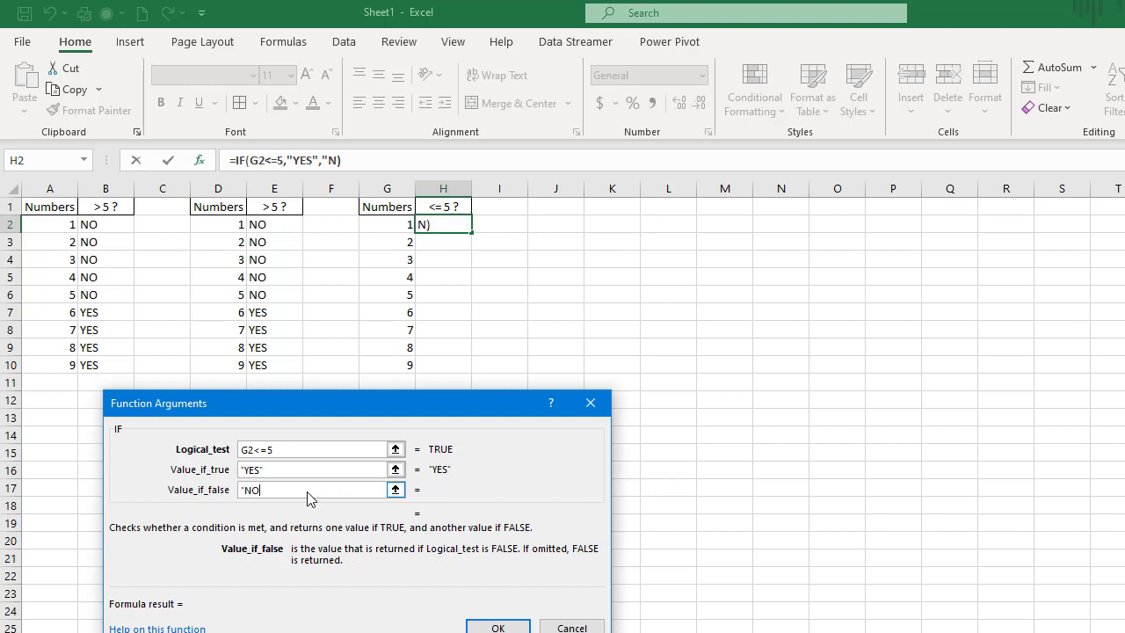
click(497, 626)
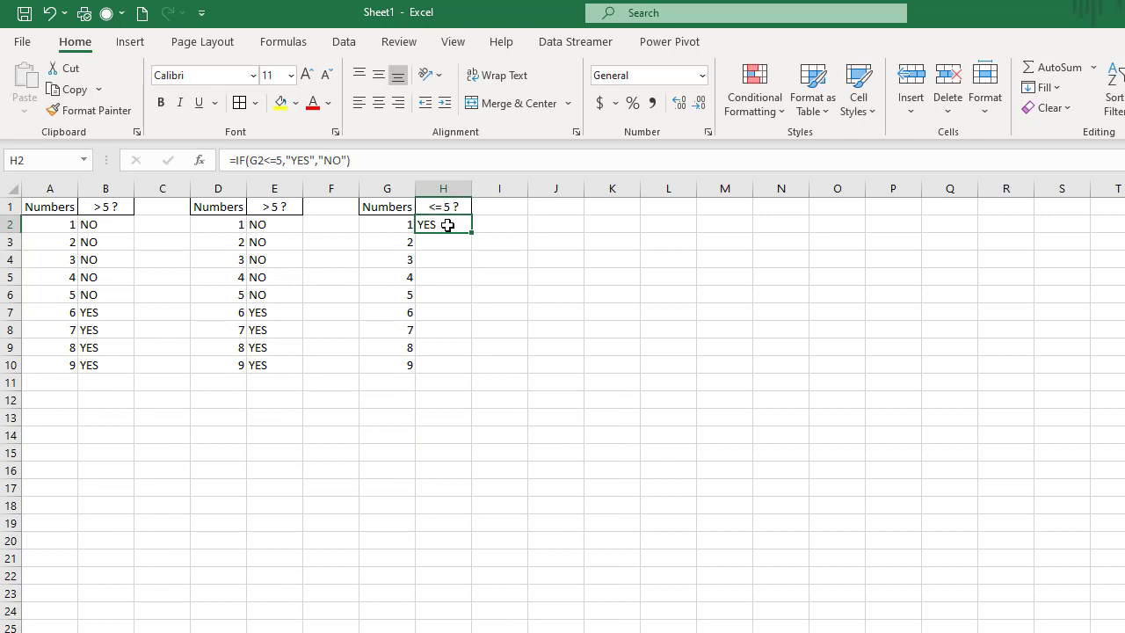
Fill the IF formula from H2 down to H6, and extend it from H6 through H10
drag(471, 232, 478, 298)
click(522, 329)
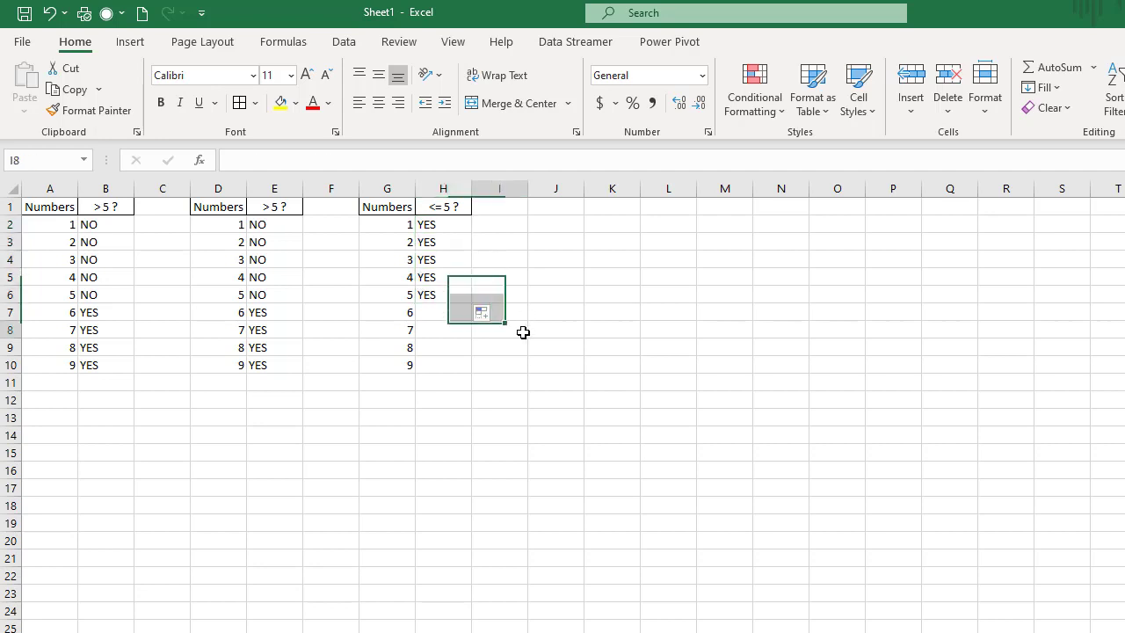
click(435, 293)
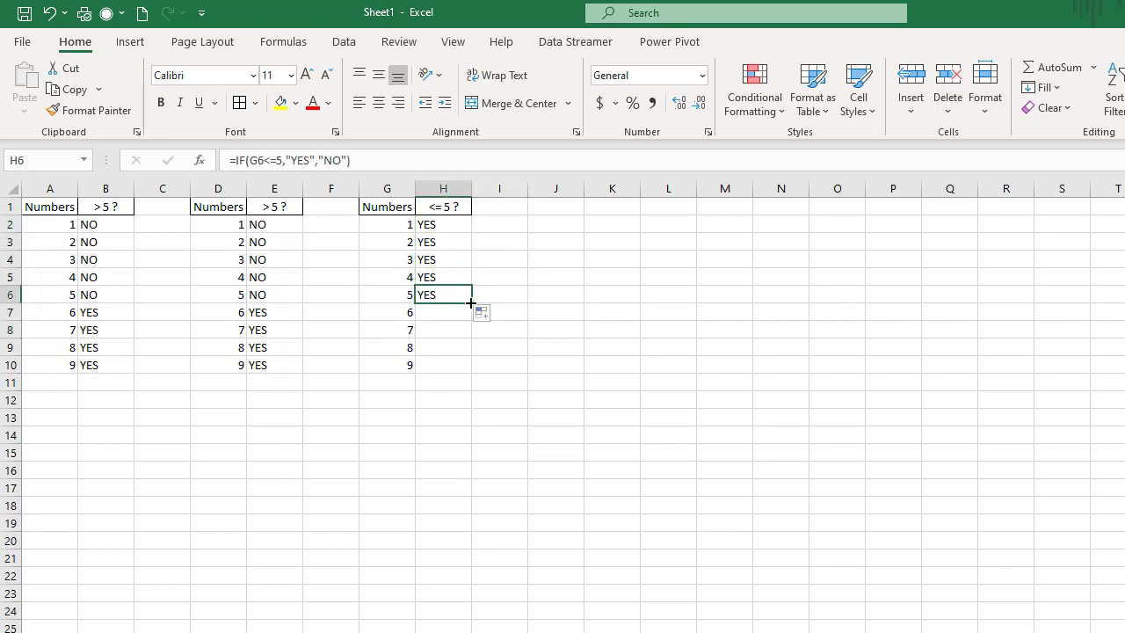
drag(476, 313, 482, 369)
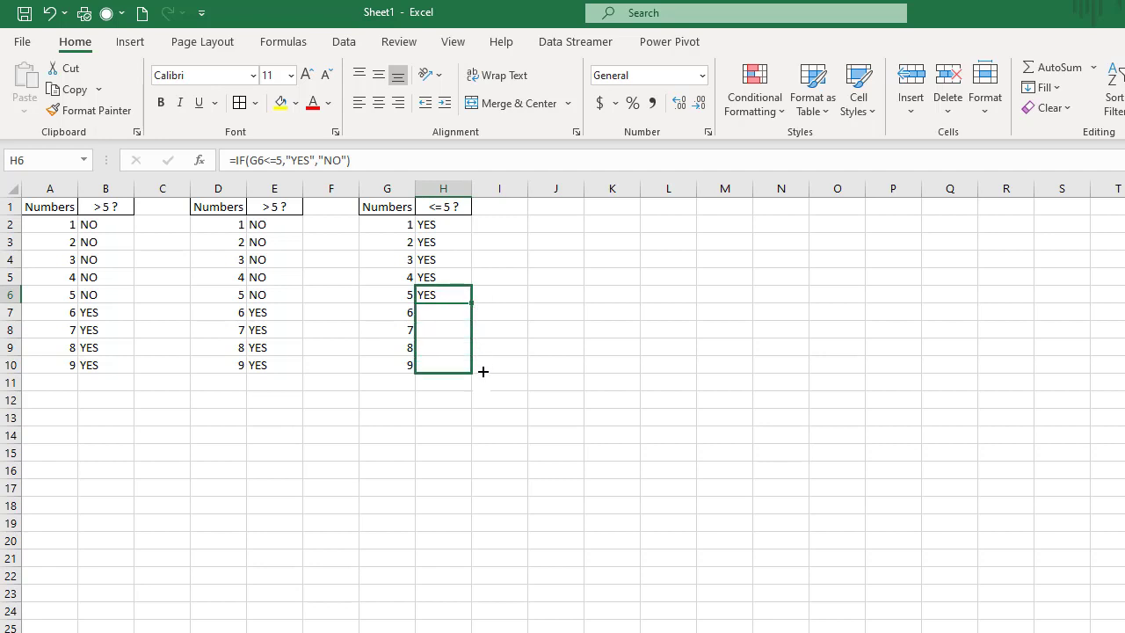
click(575, 364)
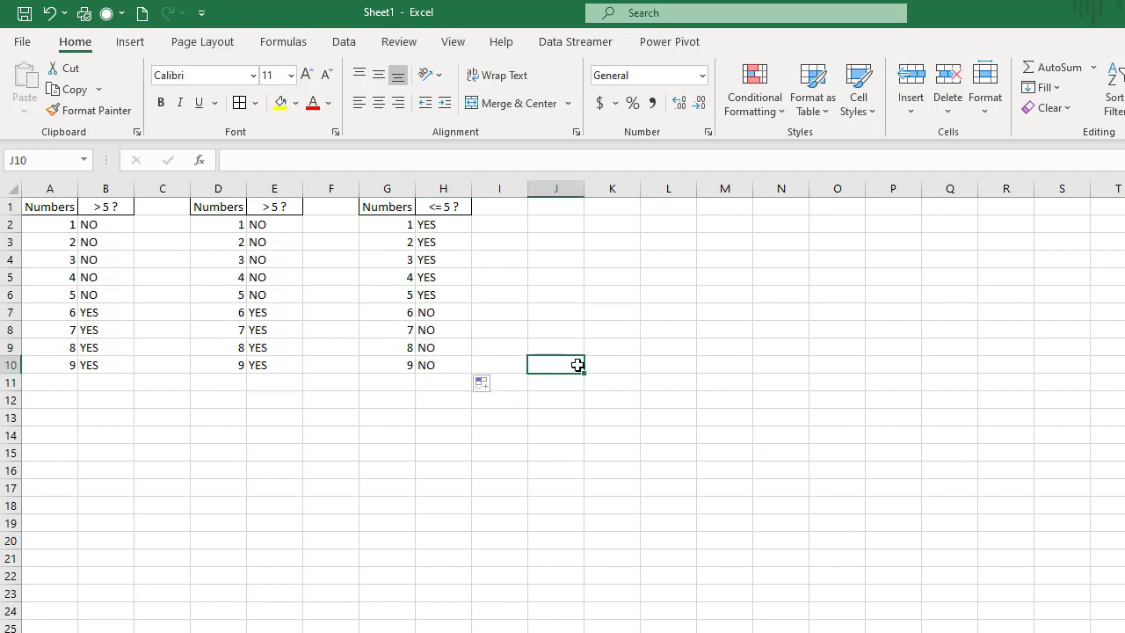